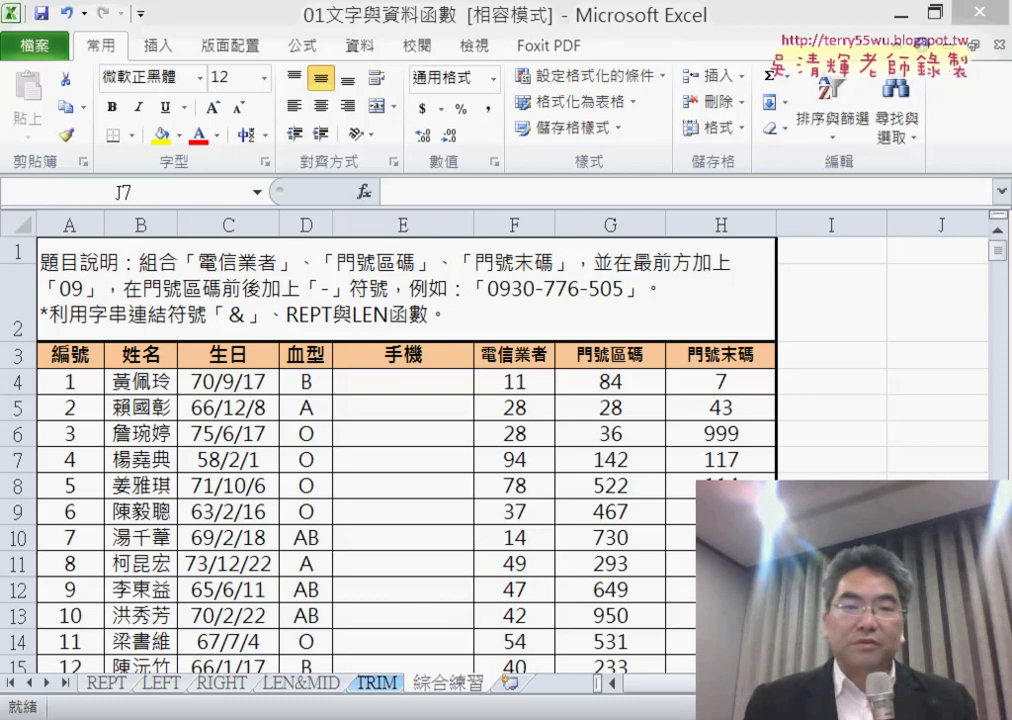
Step: Select E4 and widen the empty 手機 column E to 19.44
click(426, 383)
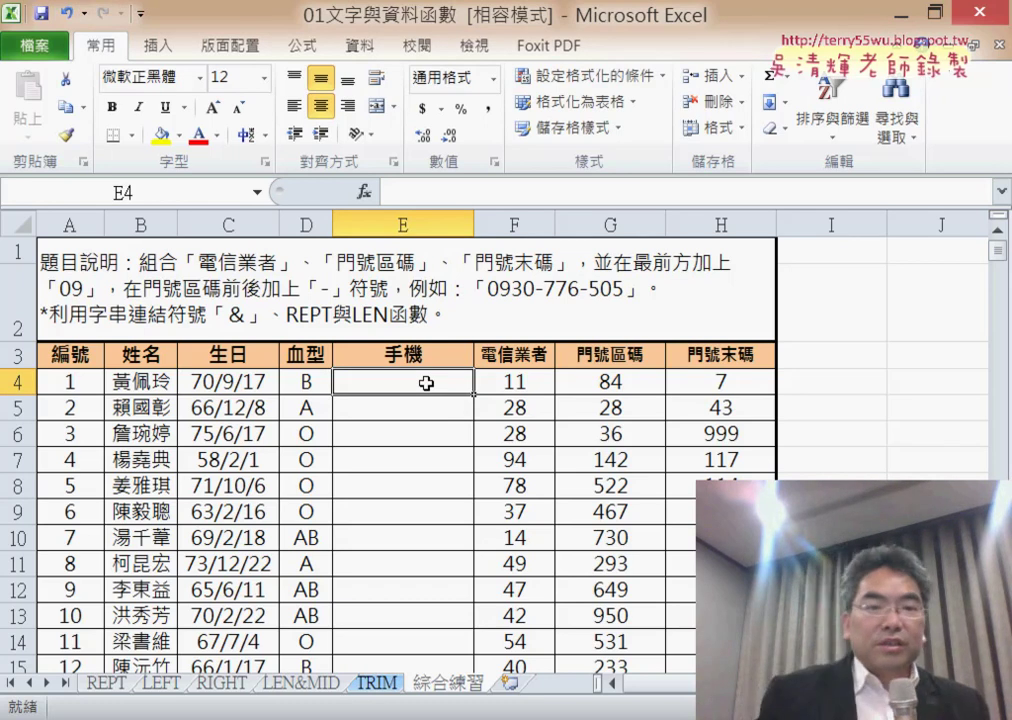
drag(474, 223, 513, 223)
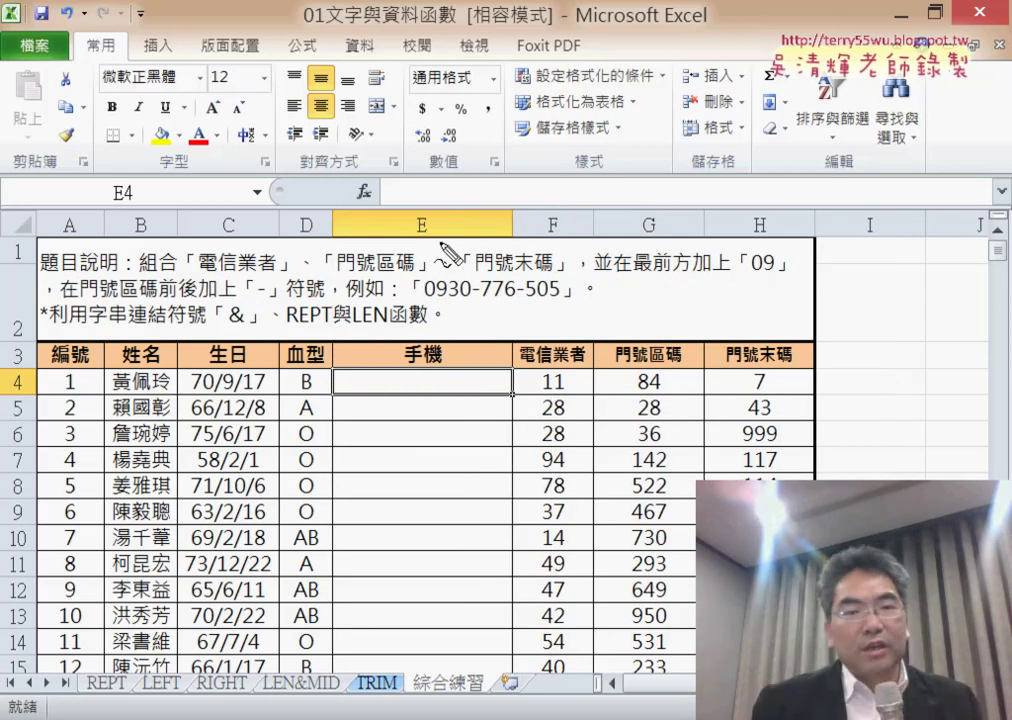
mouse_move(440, 239)
mouse_down()
mouse_move(410, 228)
mouse_move(428, 220)
mouse_up()
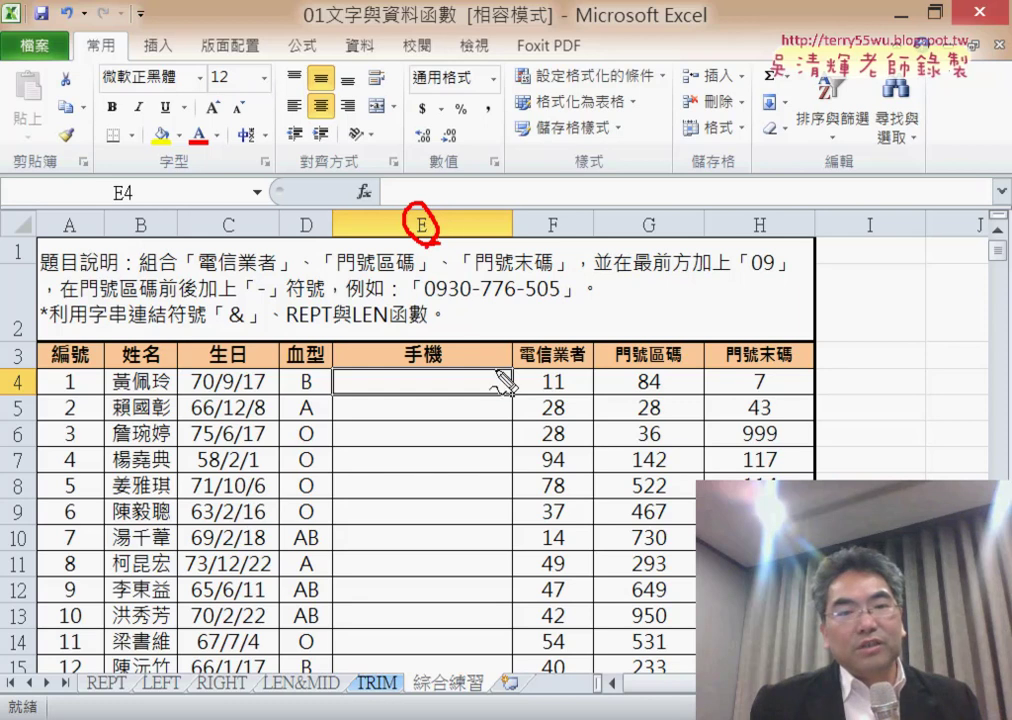
mouse_move(425, 300)
mouse_down()
mouse_move(522, 289)
mouse_move(565, 305)
mouse_up()
key(Escape)
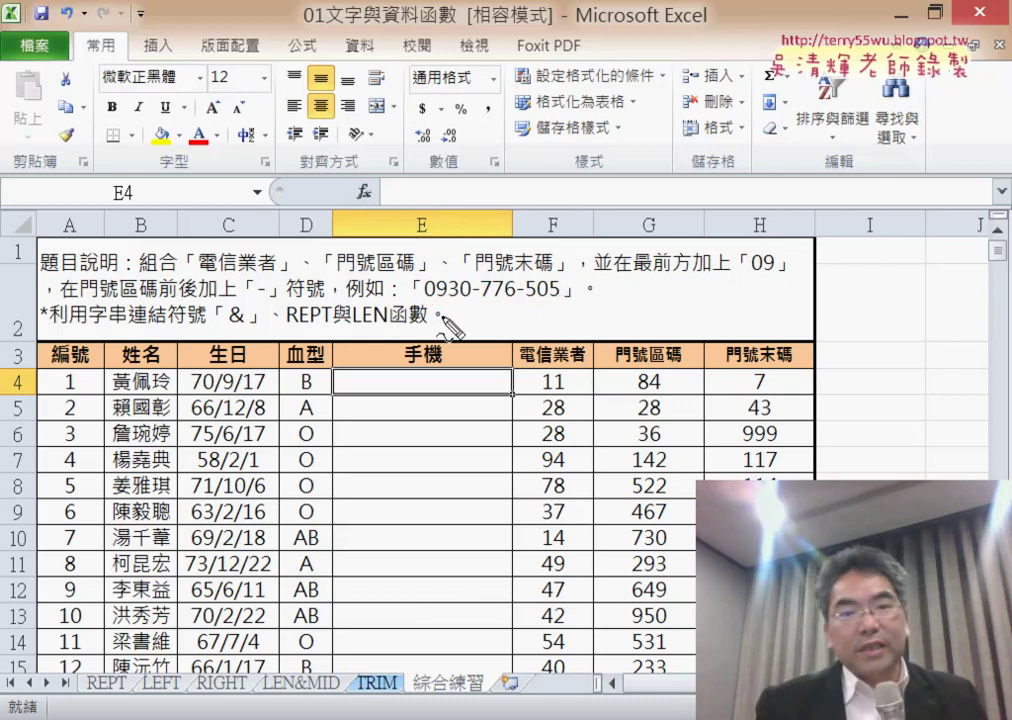
drag(421, 304, 490, 303)
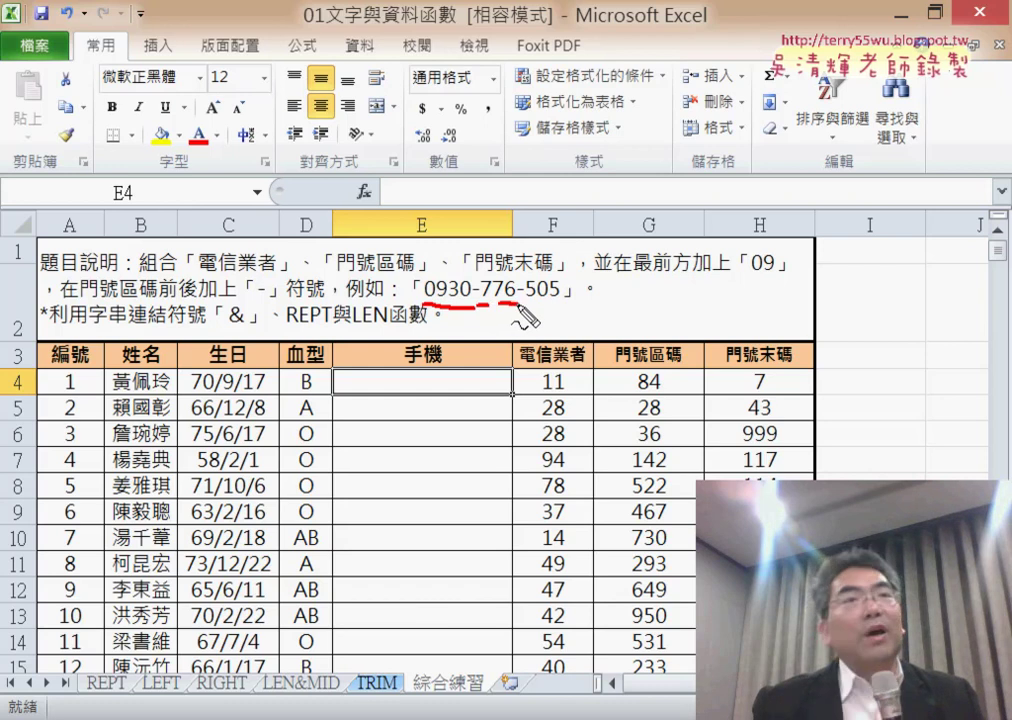
drag(500, 306, 565, 306)
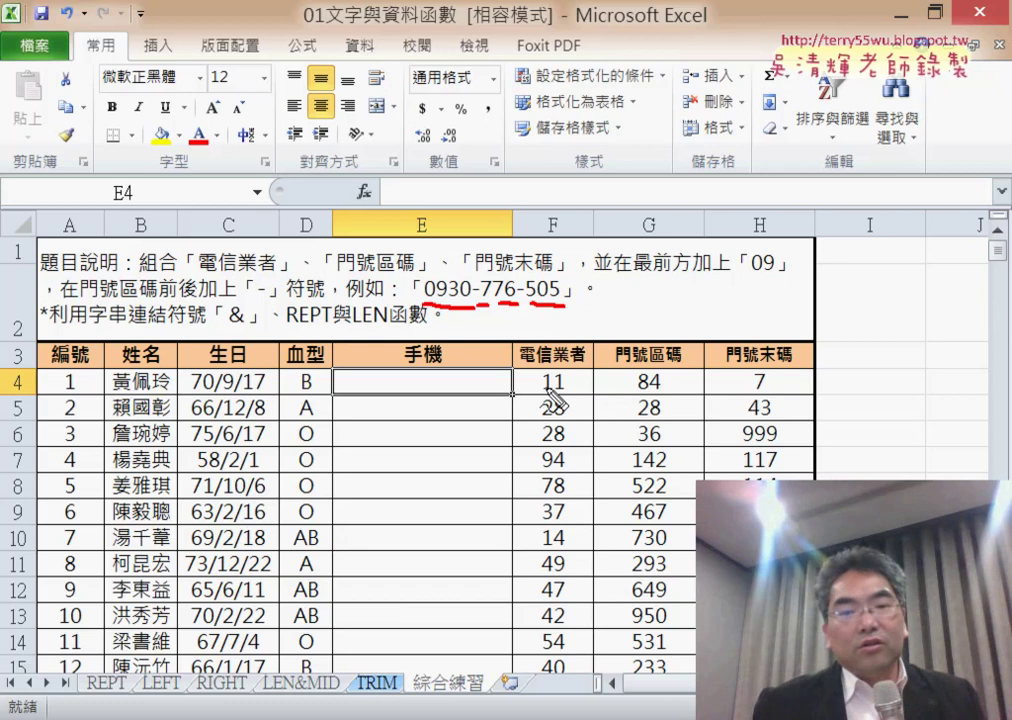
mouse_move(538, 395)
mouse_down()
mouse_move(564, 395)
mouse_move(518, 392)
mouse_move(536, 392)
mouse_move(524, 412)
mouse_up()
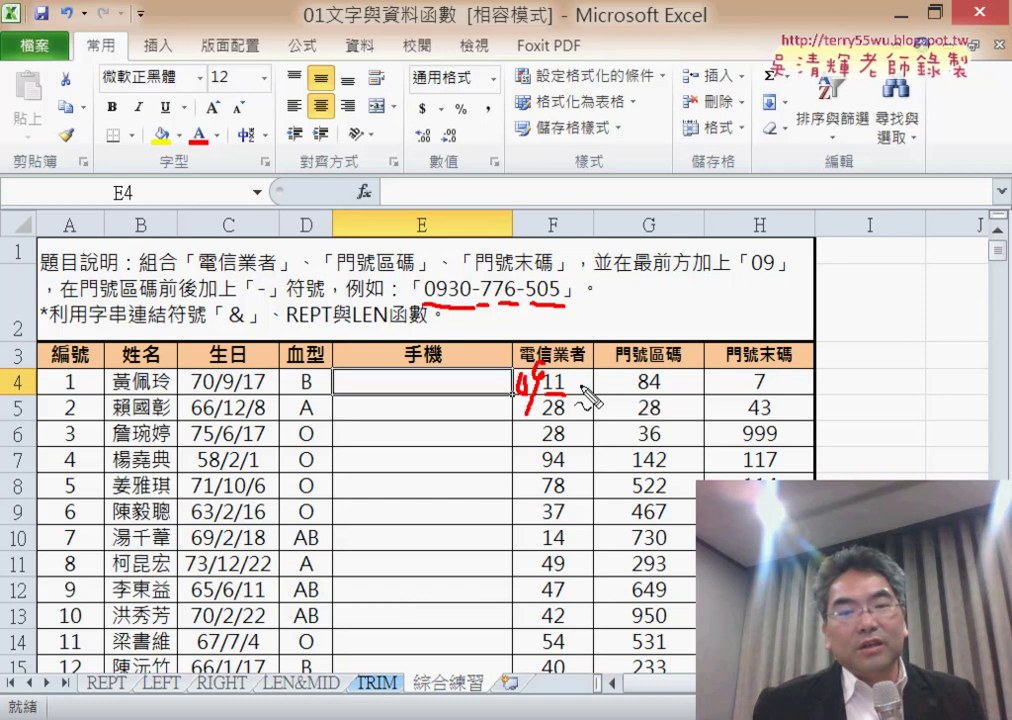
drag(579, 384, 601, 384)
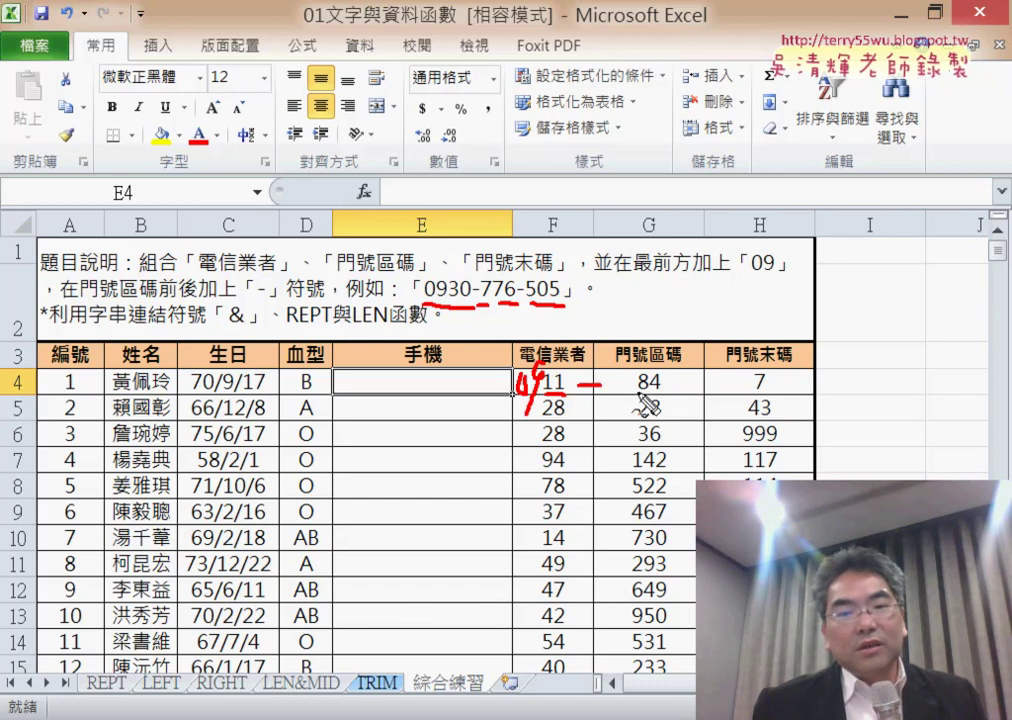
mouse_move(636, 392)
mouse_down()
mouse_move(658, 393)
mouse_move(630, 375)
mouse_move(742, 376)
mouse_up()
mouse_move(598, 368)
mouse_down()
mouse_move(514, 349)
mouse_move(480, 377)
mouse_move(378, 376)
mouse_move(450, 390)
mouse_up()
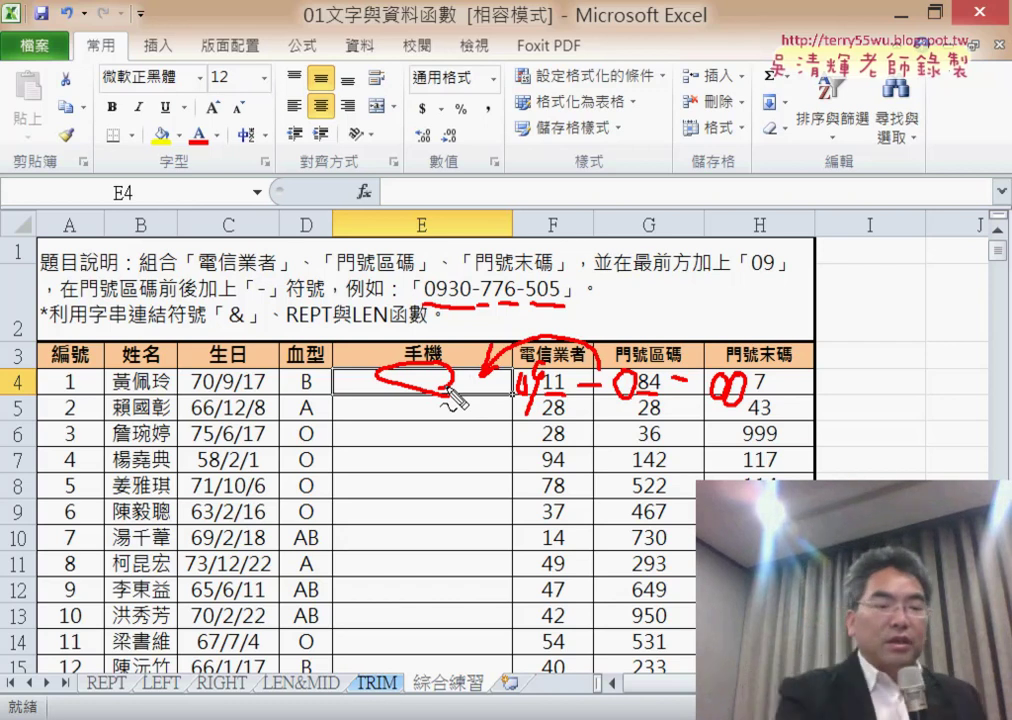
key(Escape)
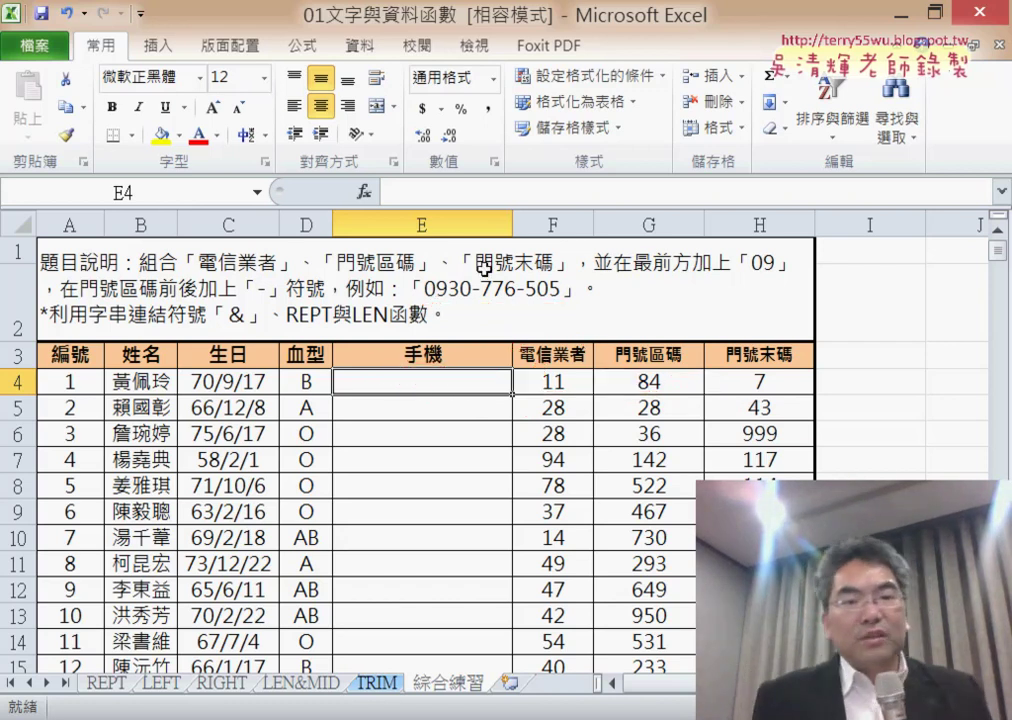
click(483, 268)
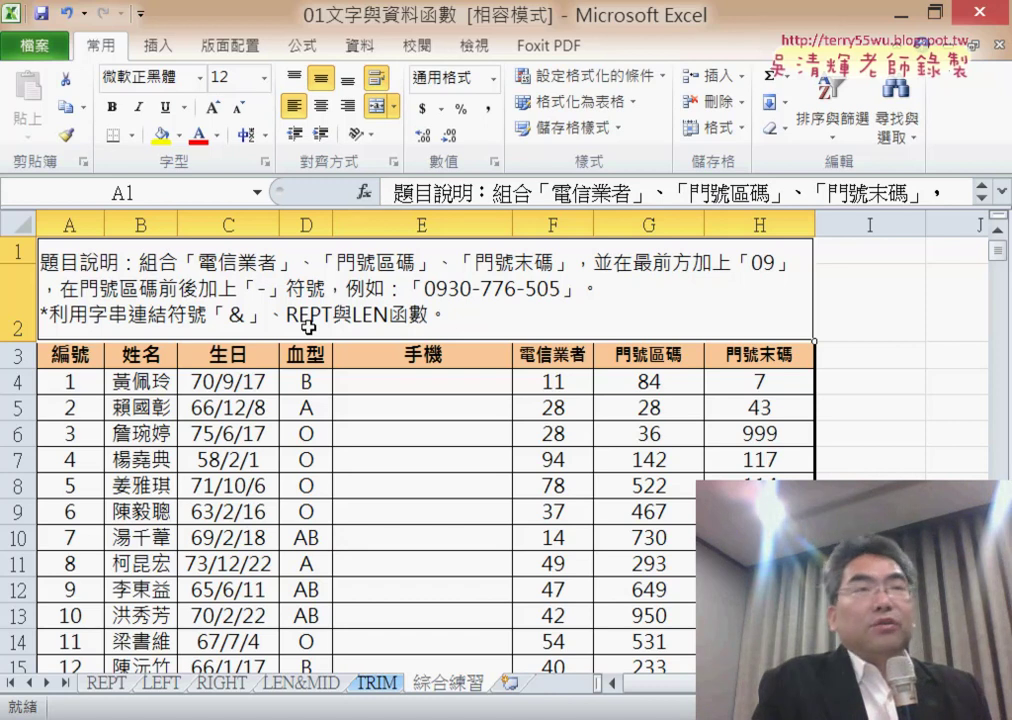
click(640, 388)
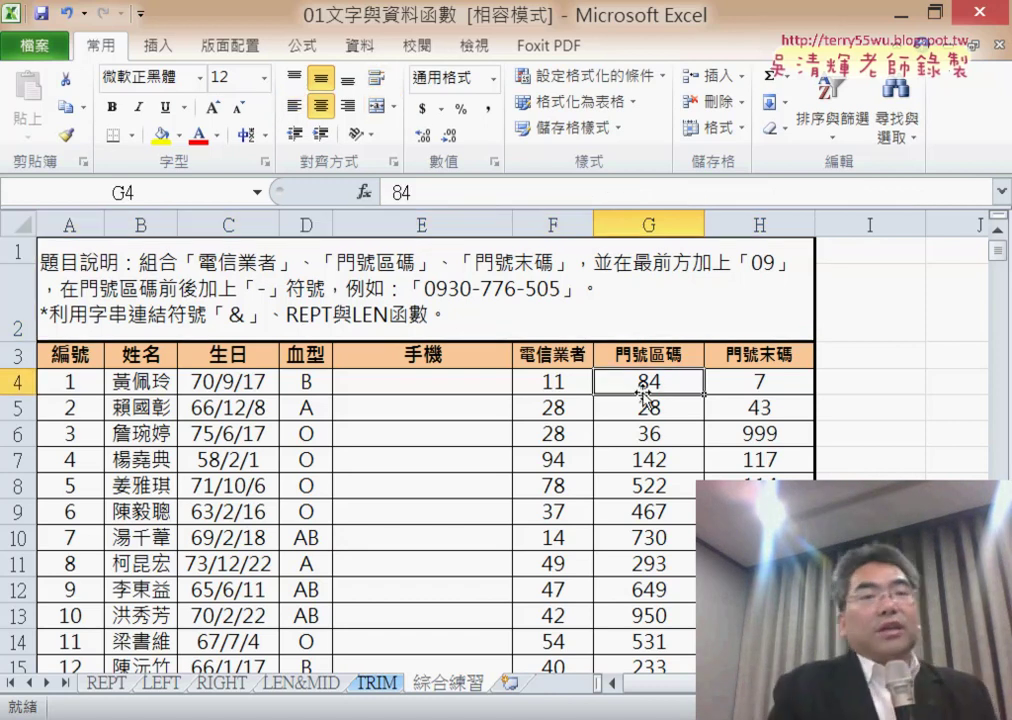
click(550, 311)
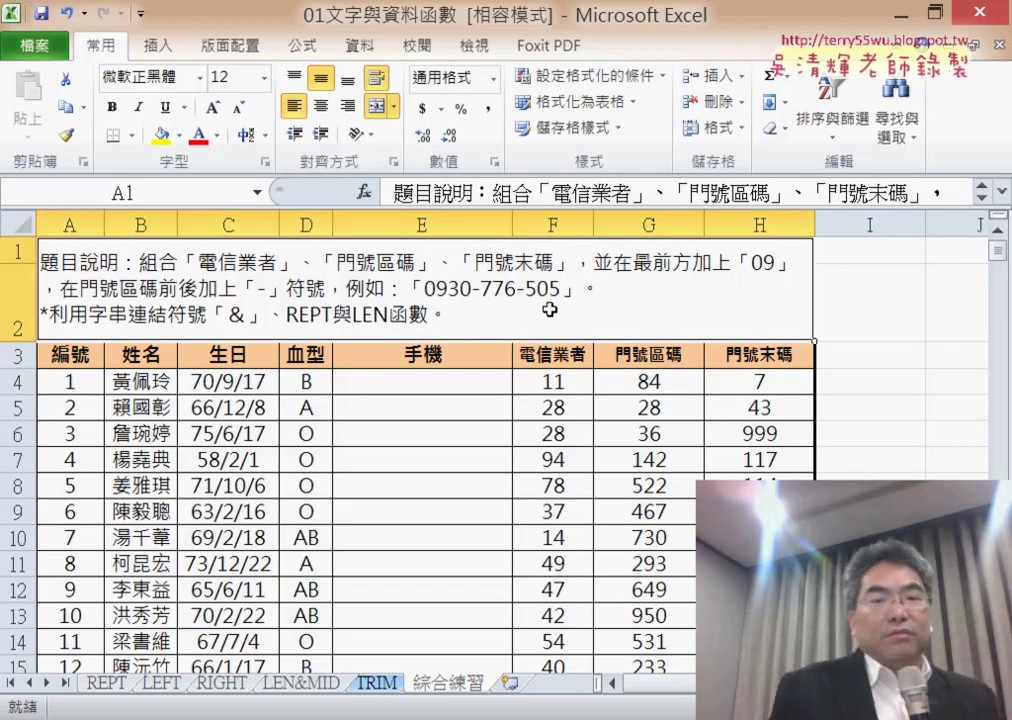
click(633, 382)
click(765, 388)
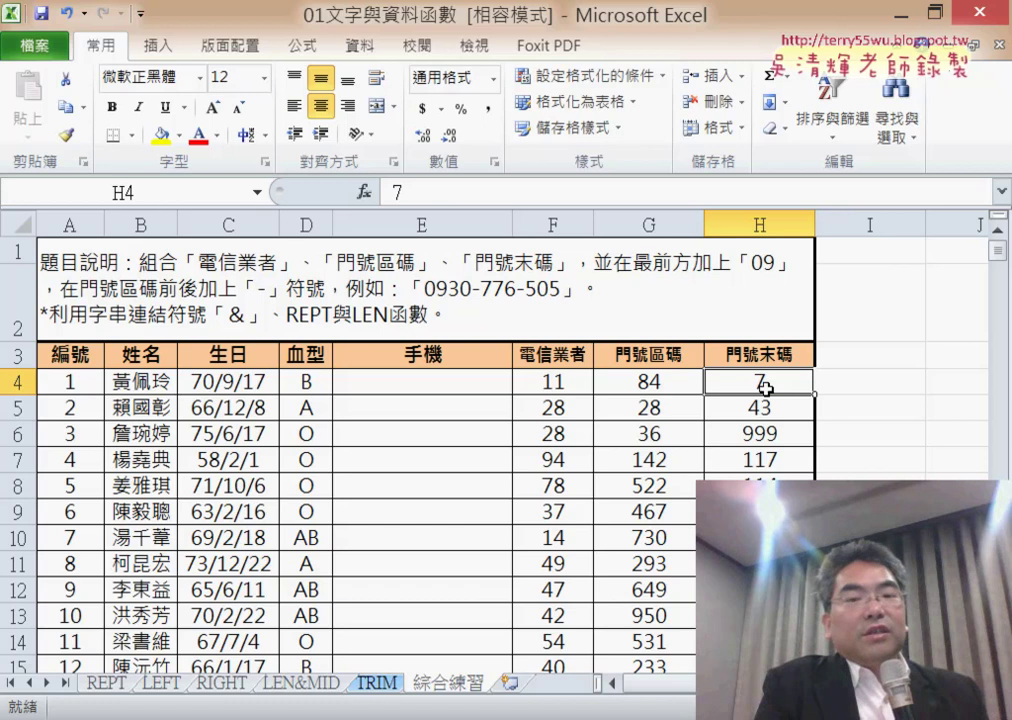
click(457, 386)
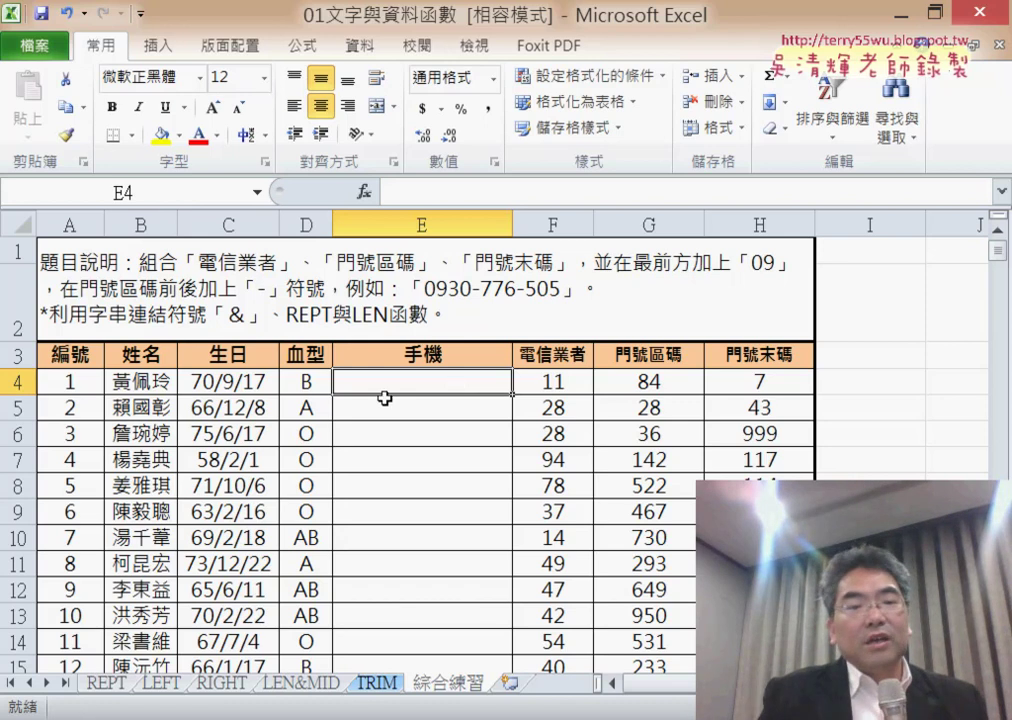
Step: Widen column E slightly and enter ="09"&F4&"-"& as the start of E4's formula
drag(513, 229, 530, 229)
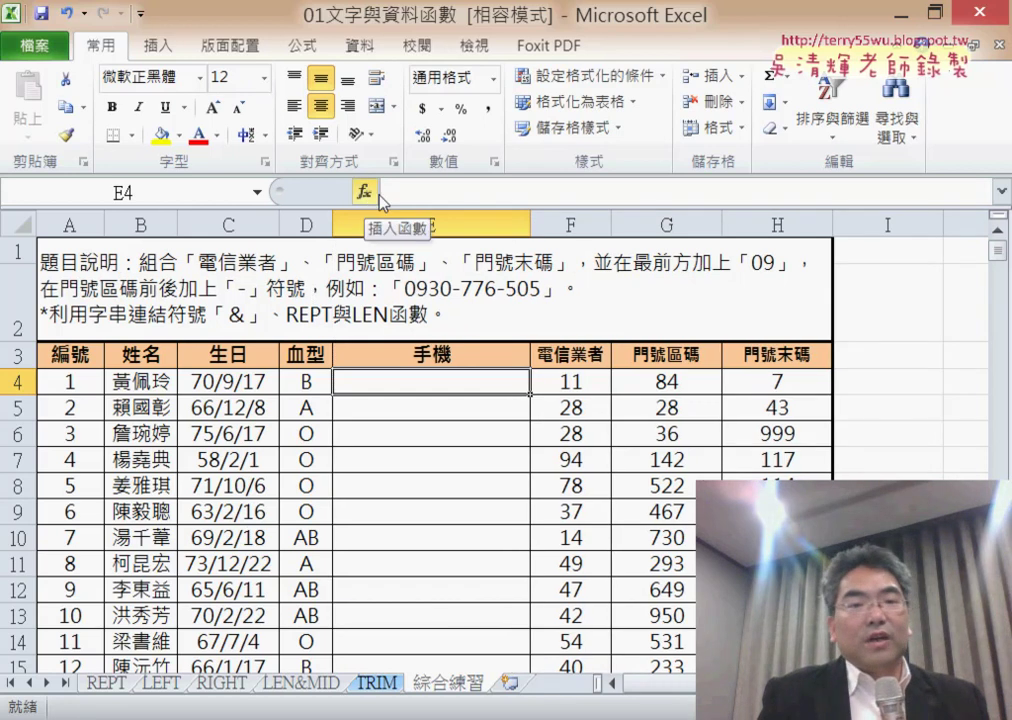
click(545, 183)
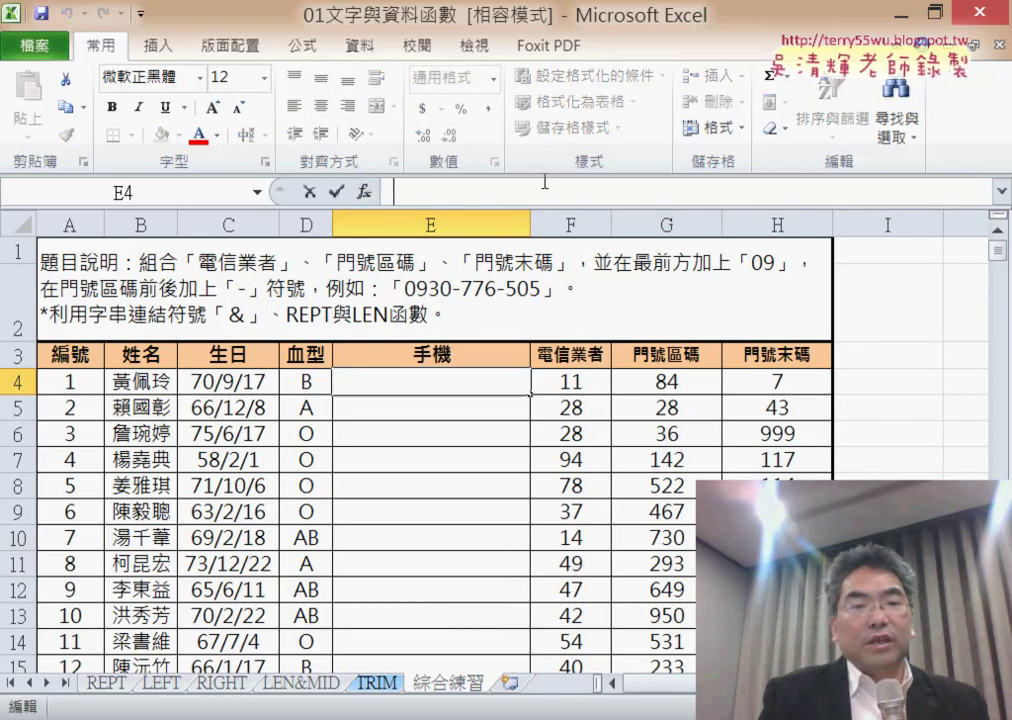
text(=)
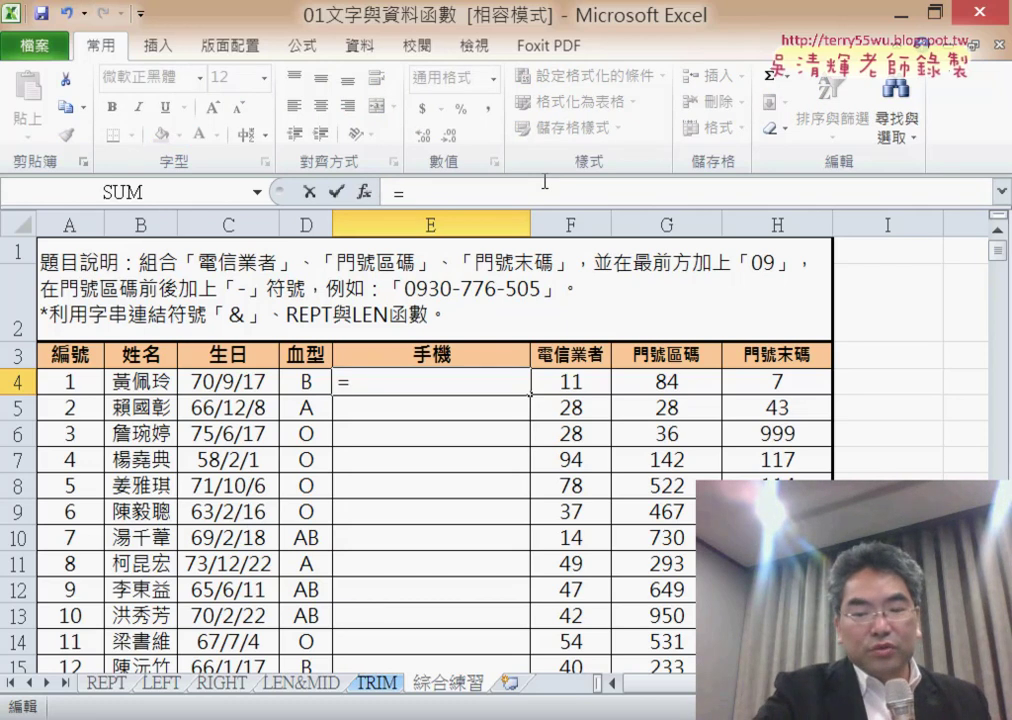
text(")
text(芳)
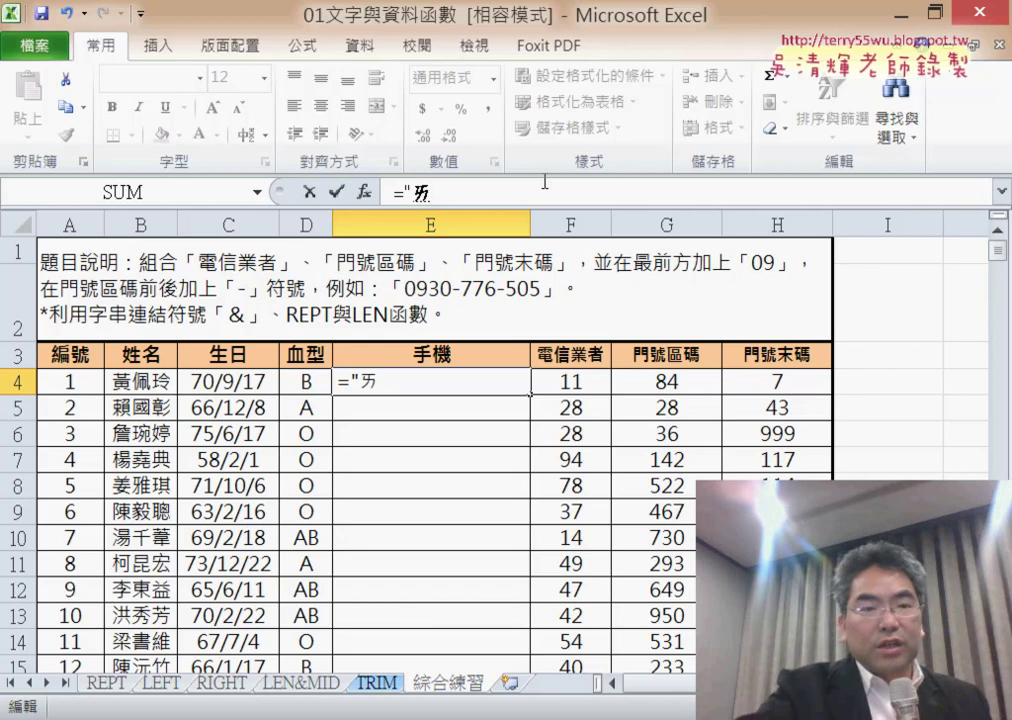
key(BackSpace)
text(09)
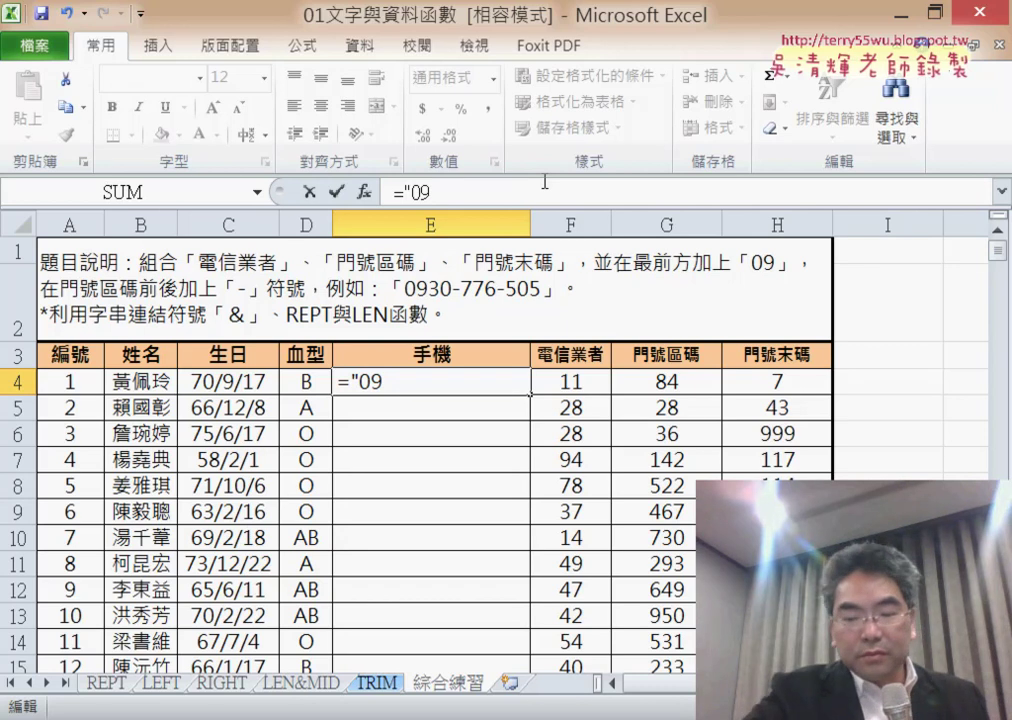
text("&)
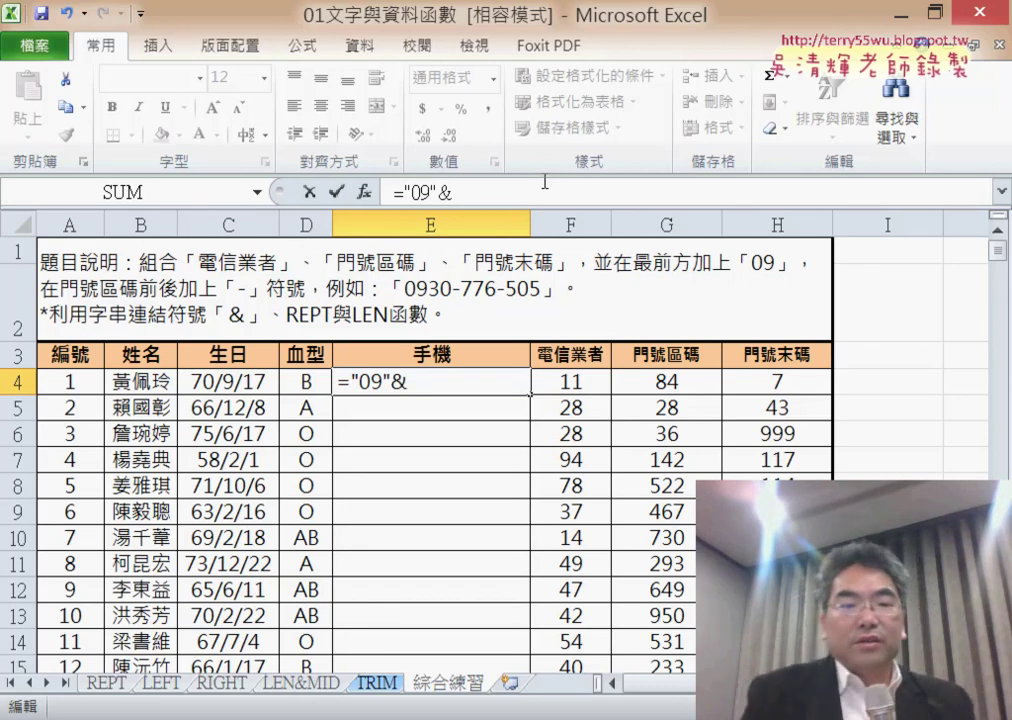
click(582, 387)
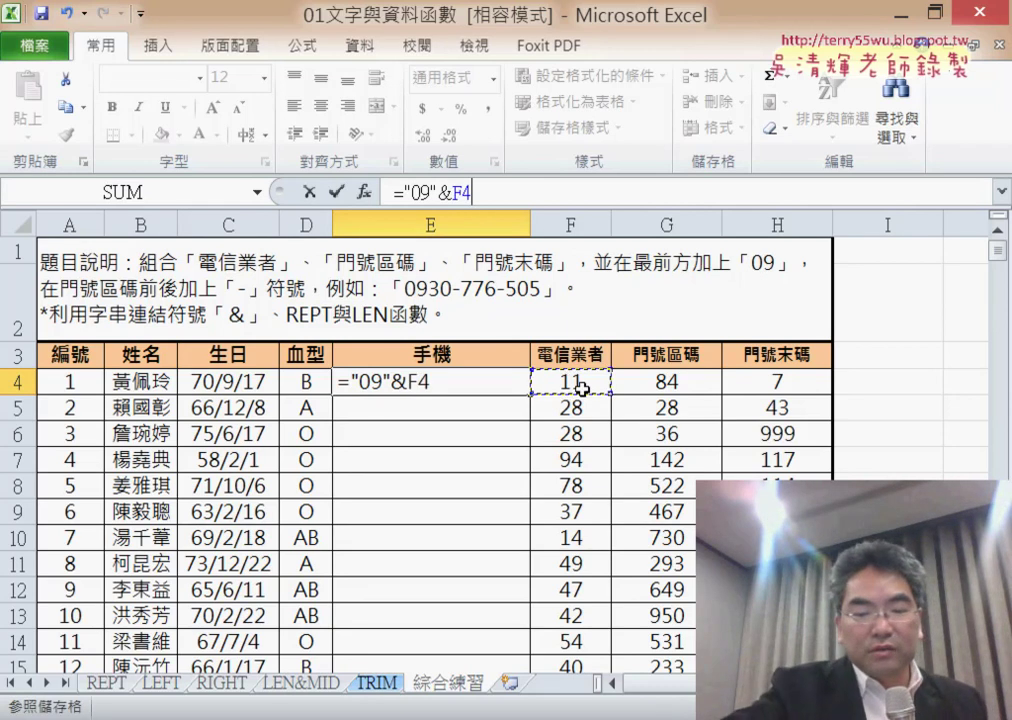
text(&)
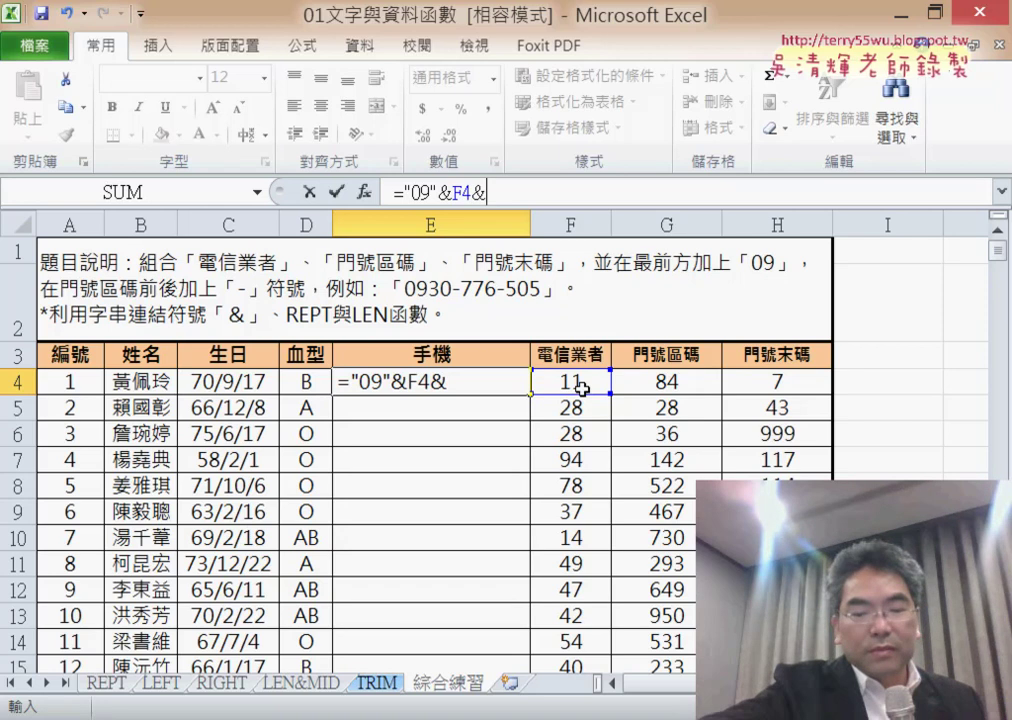
text("-)
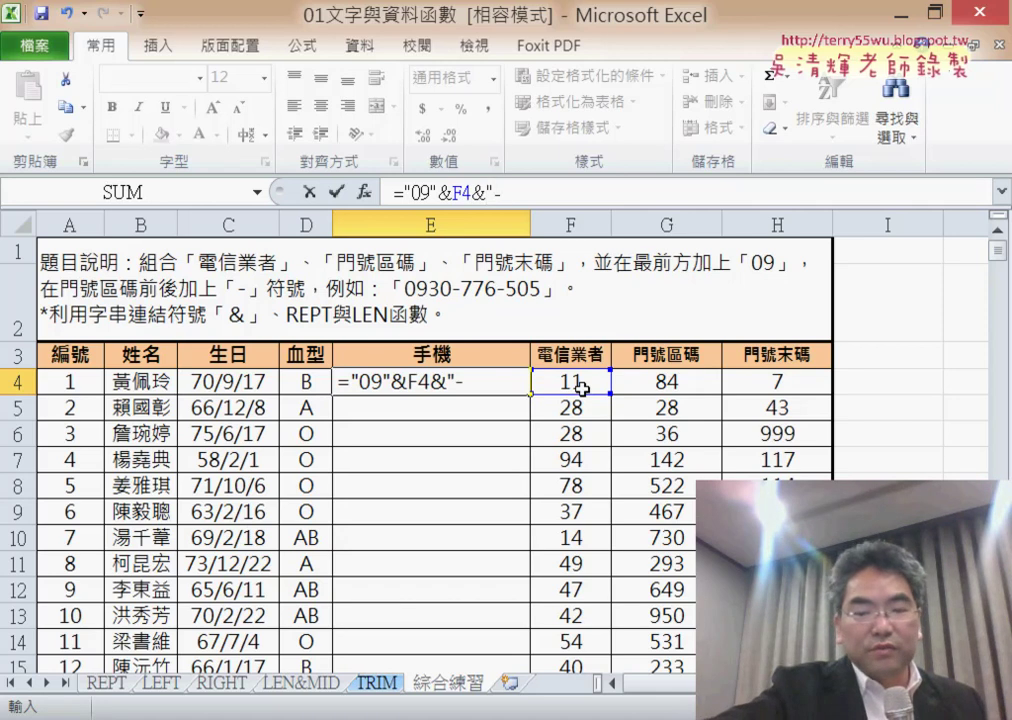
text("&)
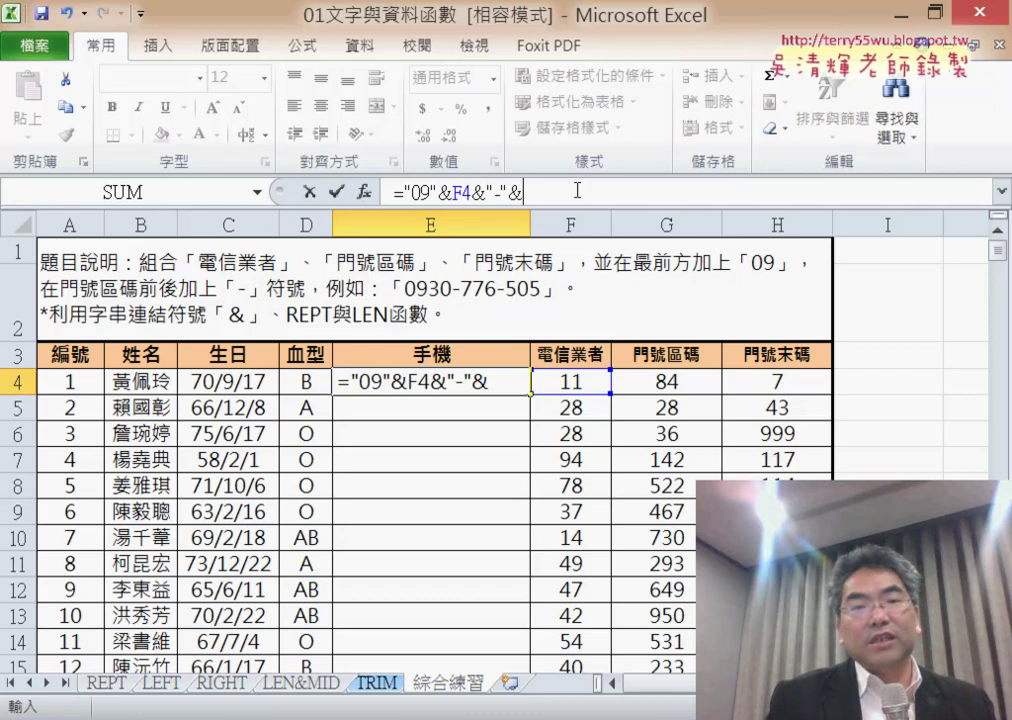
click(259, 193)
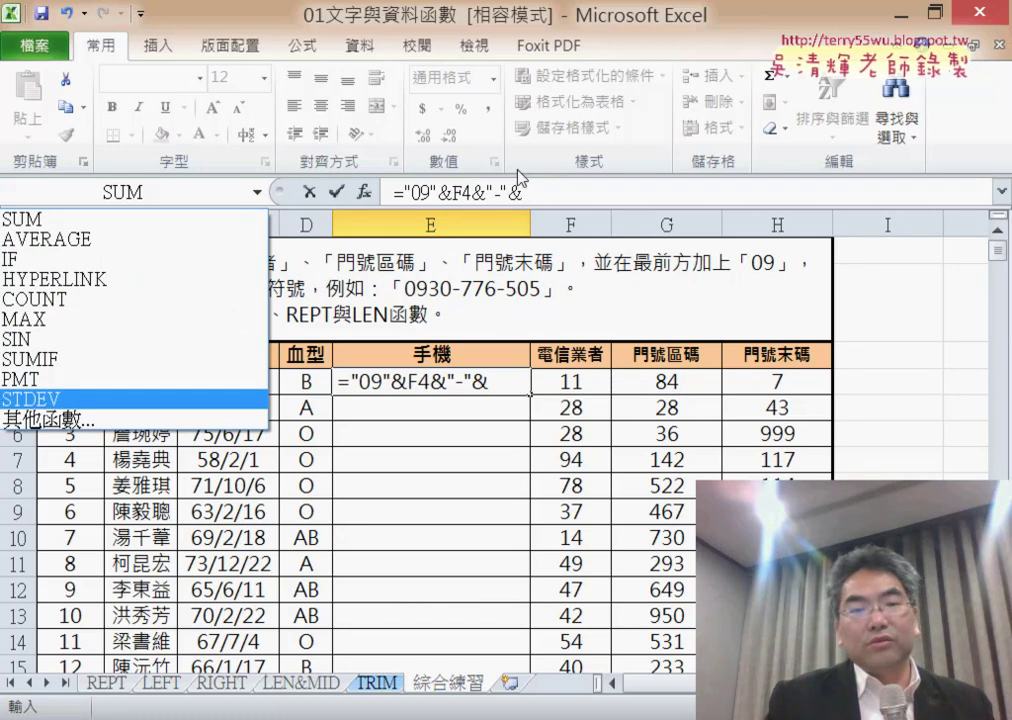
Step: Return the insertion point to the end of the E4 formula and bring up 其他函數…
key(Escape)
drag(538, 192, 495, 192)
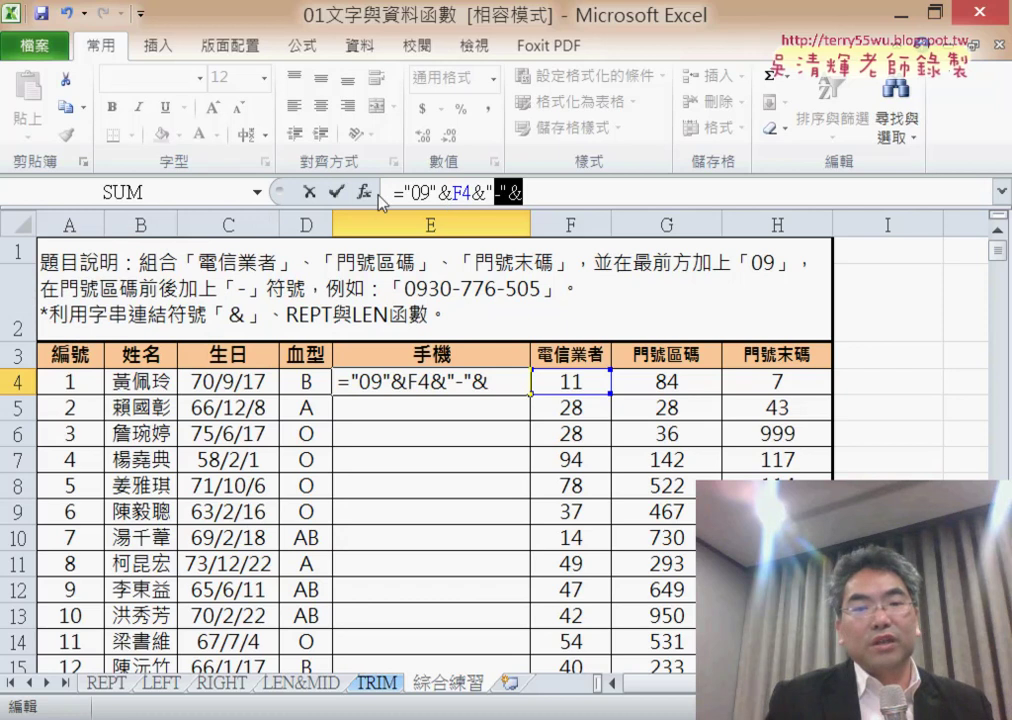
click(534, 191)
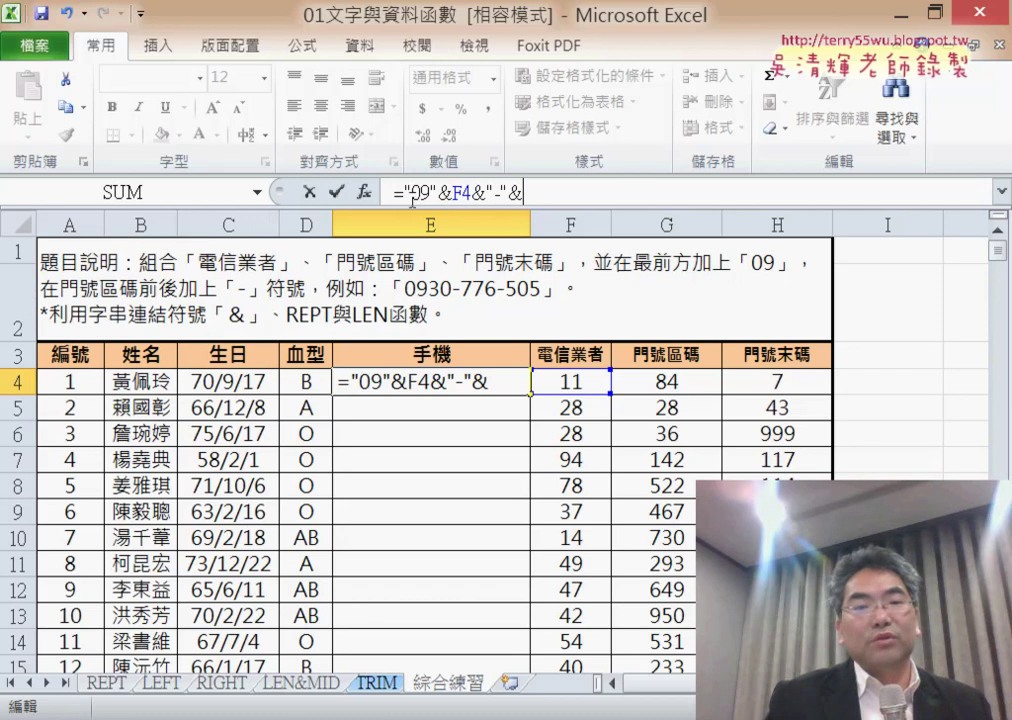
click(259, 193)
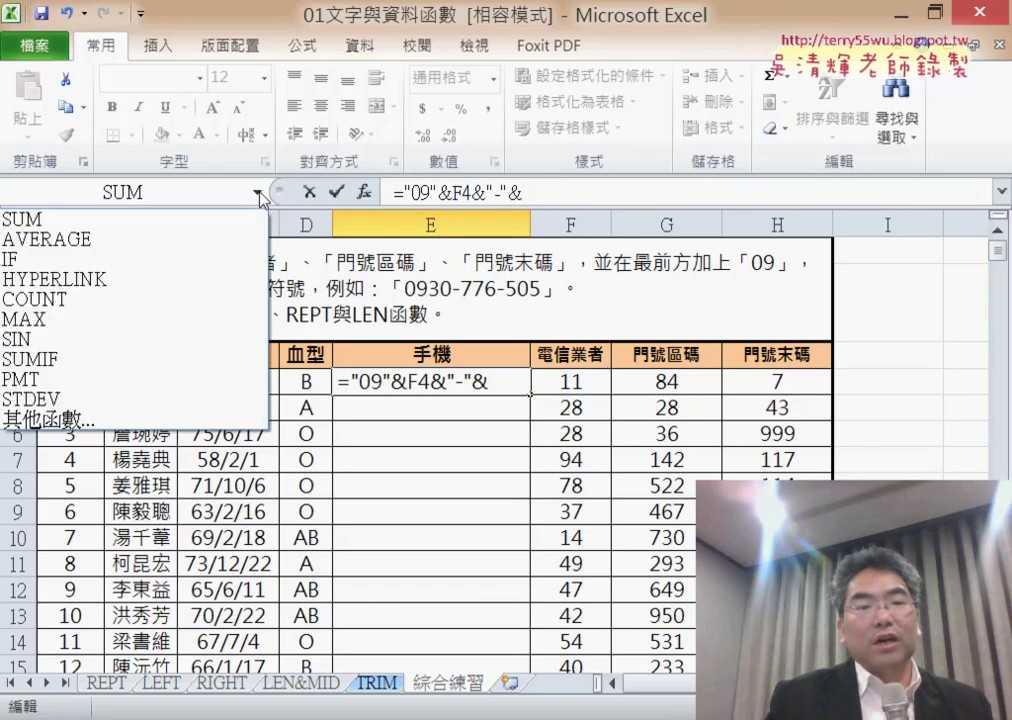
click(163, 426)
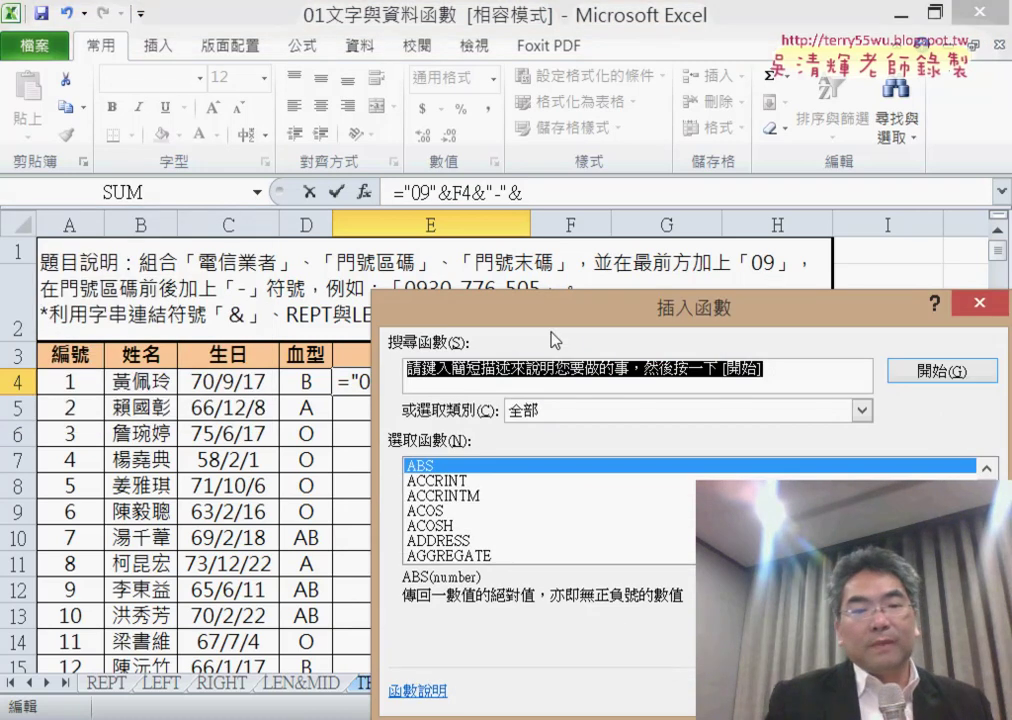
Step: Insert REPT from the 文字 category into the formula, opening its 函數引數 dialog
click(679, 332)
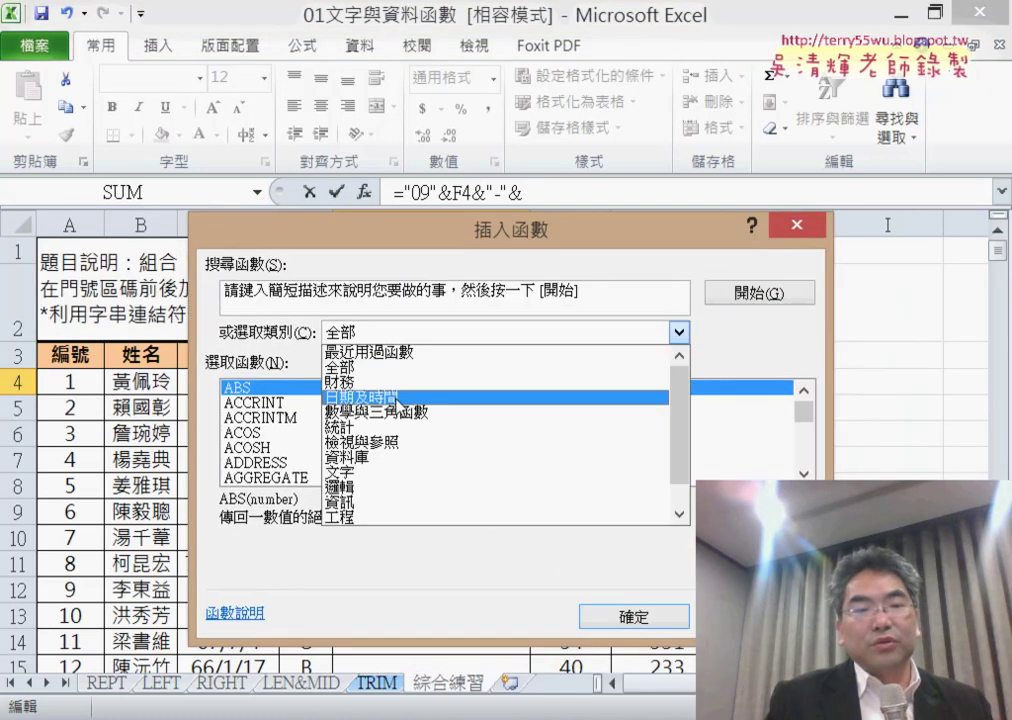
click(424, 471)
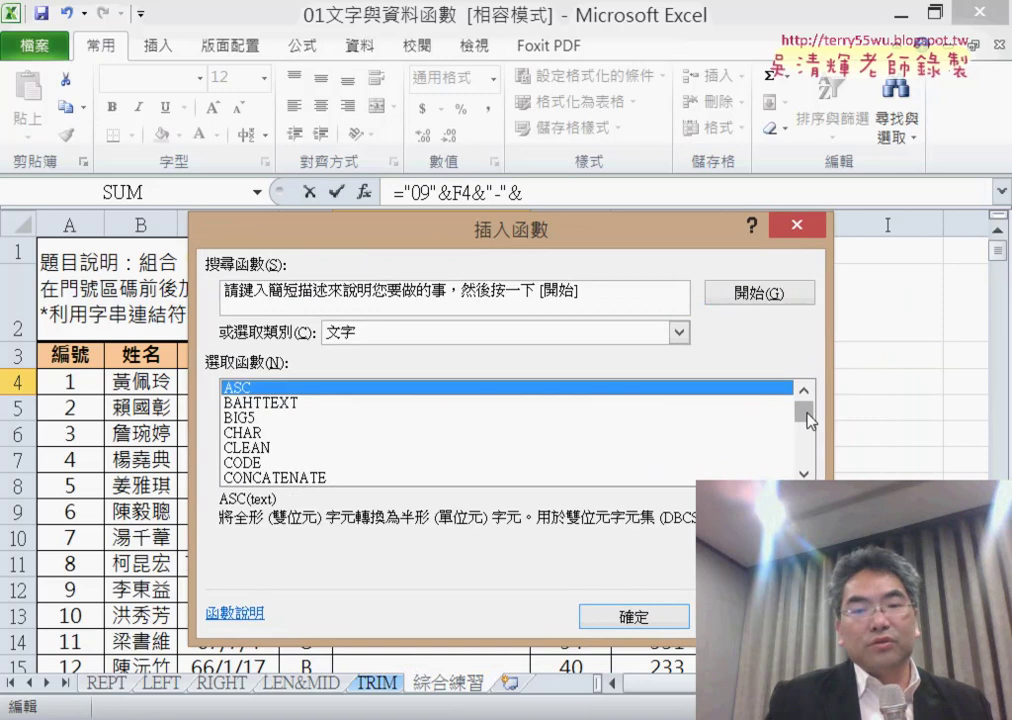
drag(806, 388, 806, 446)
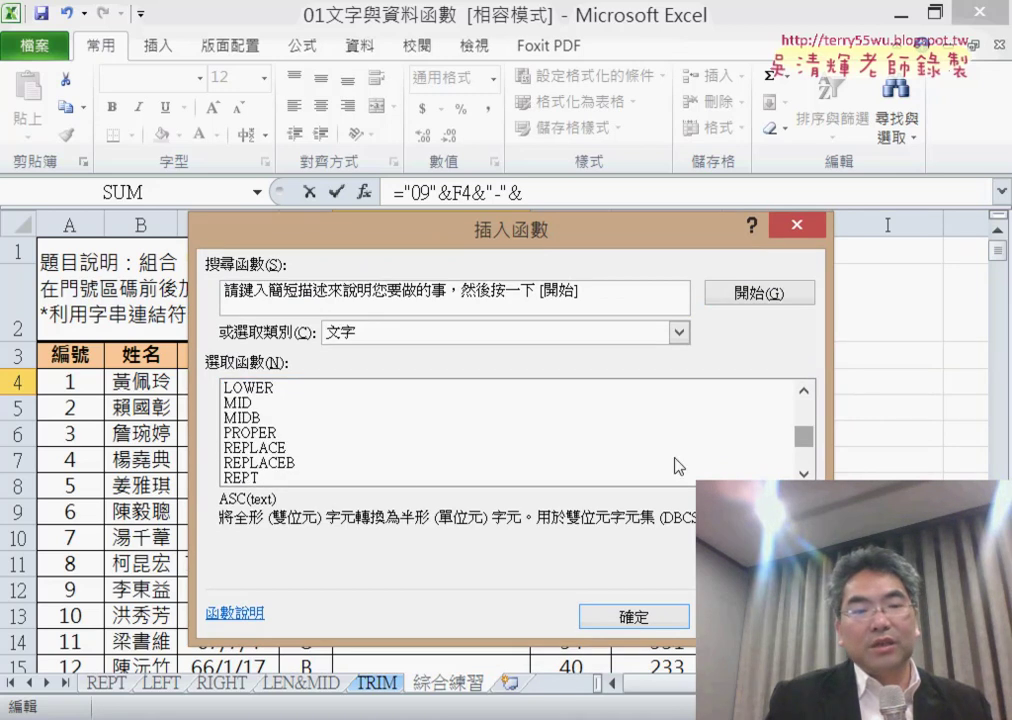
click(288, 479)
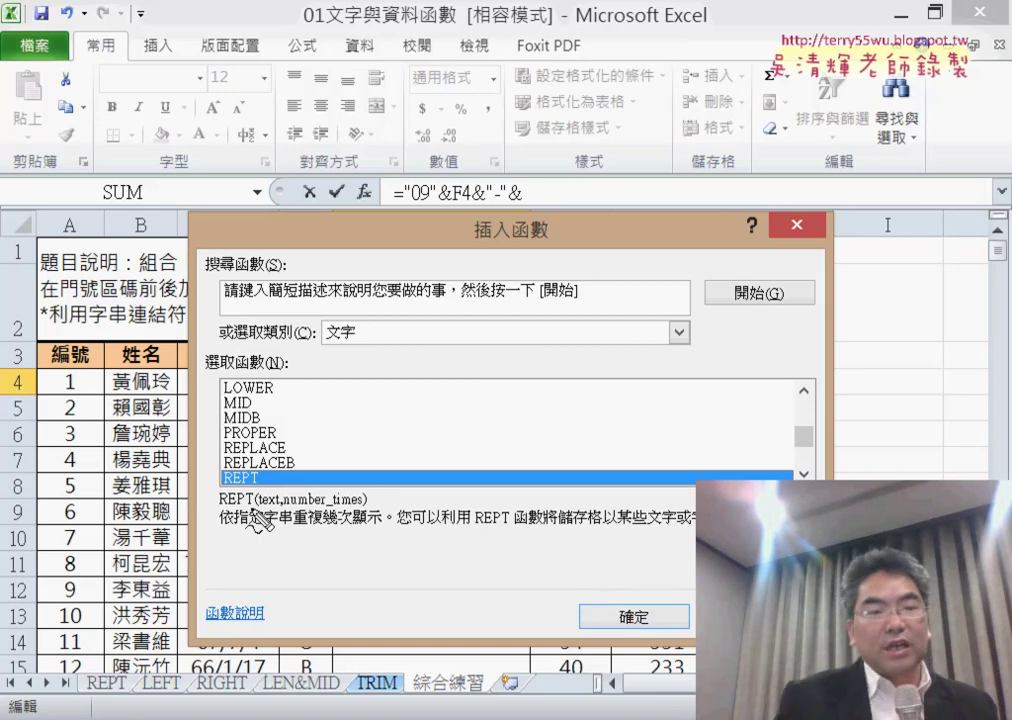
drag(262, 468, 248, 510)
mouse_move(237, 178)
mouse_down()
mouse_move(246, 220)
mouse_move(270, 180)
mouse_up()
mouse_move(265, 468)
mouse_down()
mouse_move(533, 238)
mouse_move(548, 211)
mouse_move(565, 230)
mouse_up()
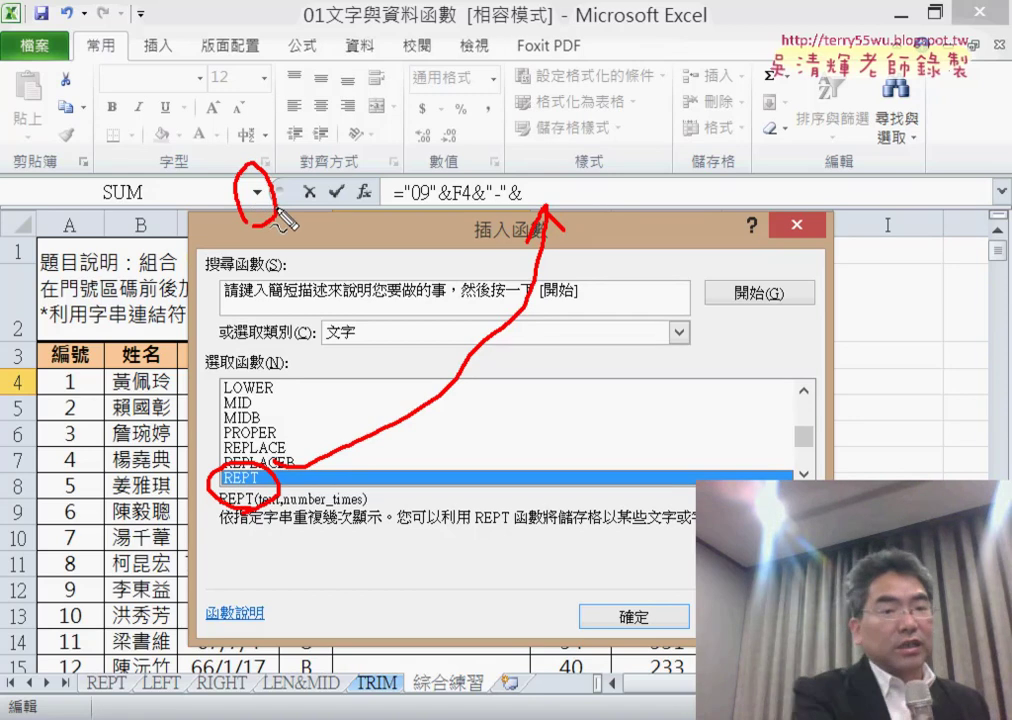
key(Escape)
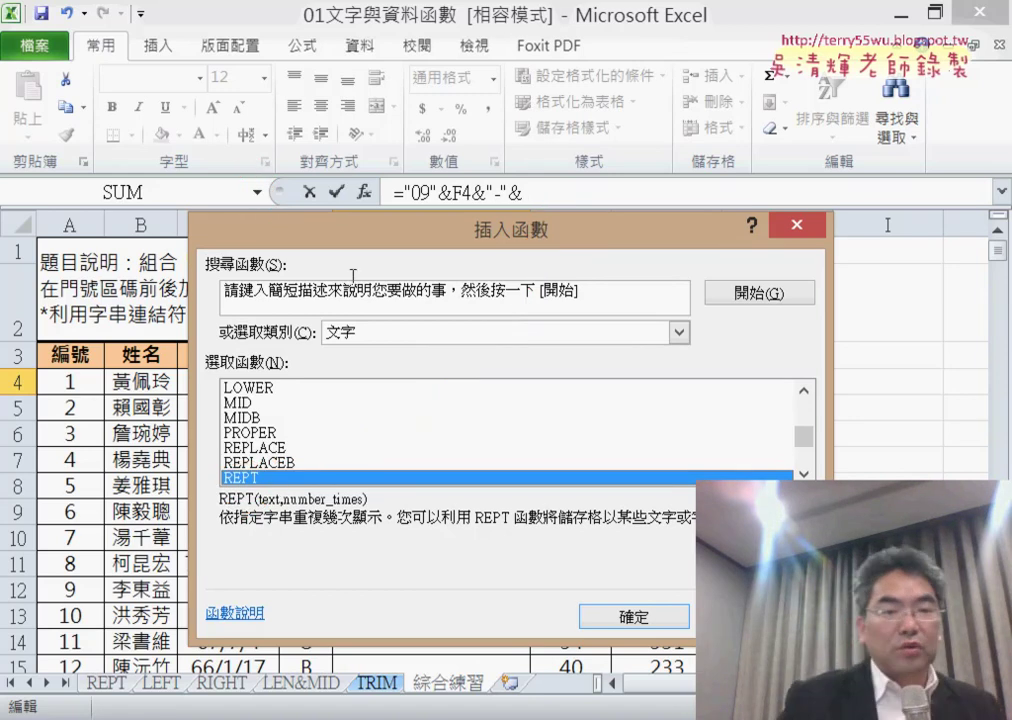
click(632, 610)
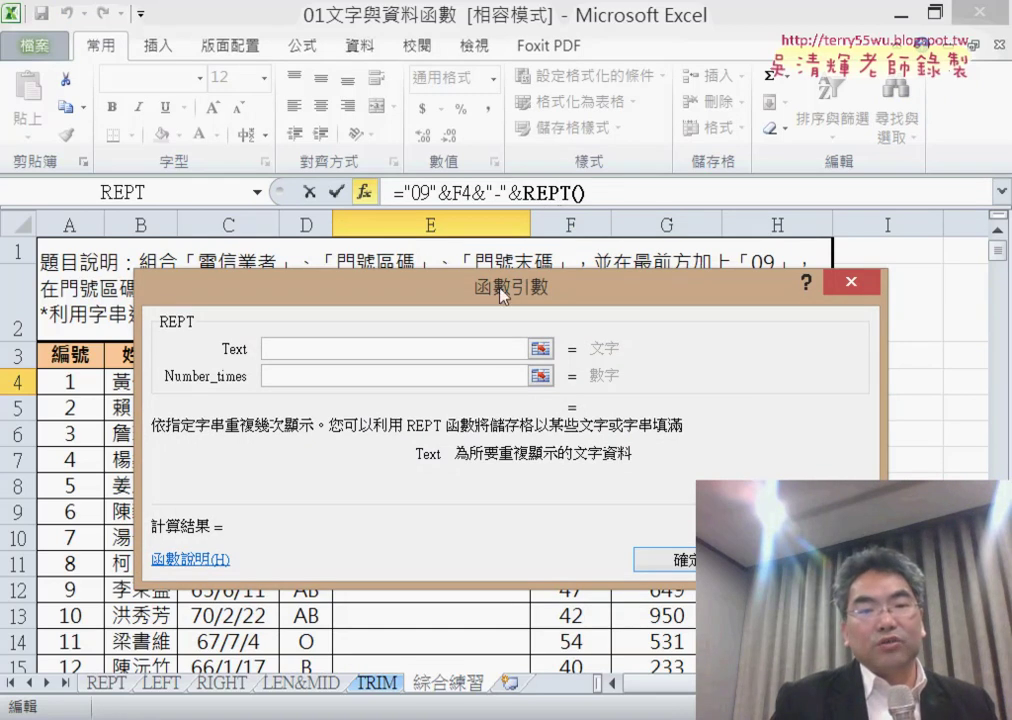
Step: Give REPT Text "0" and Number_times 3-LEN(G4), so E4 shows 0911-0
text(")
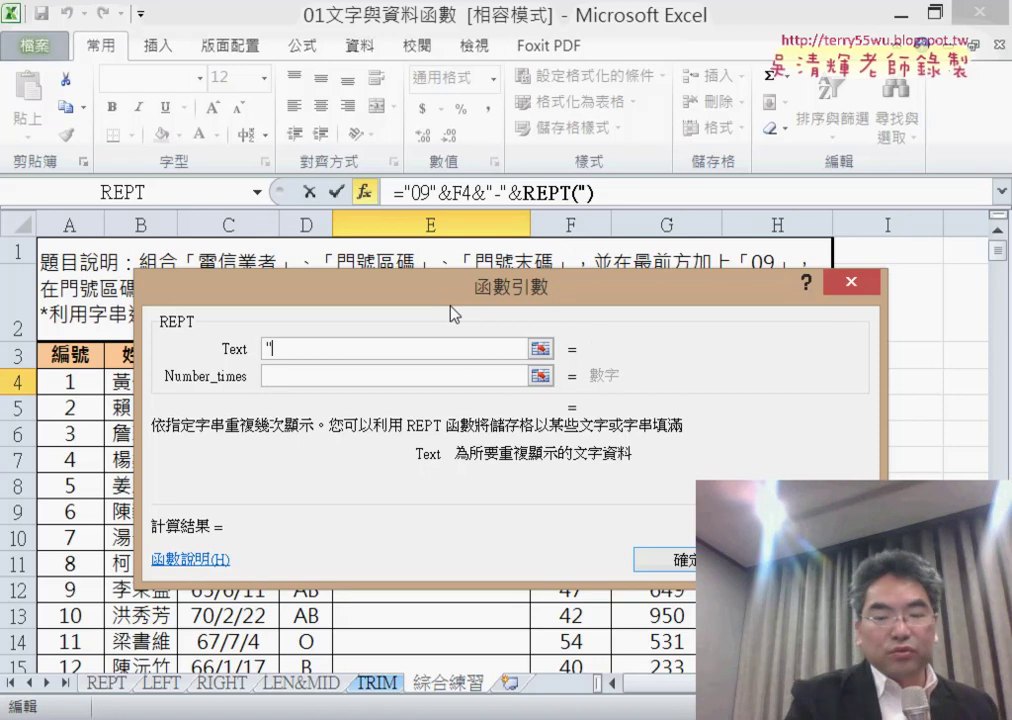
text(0)
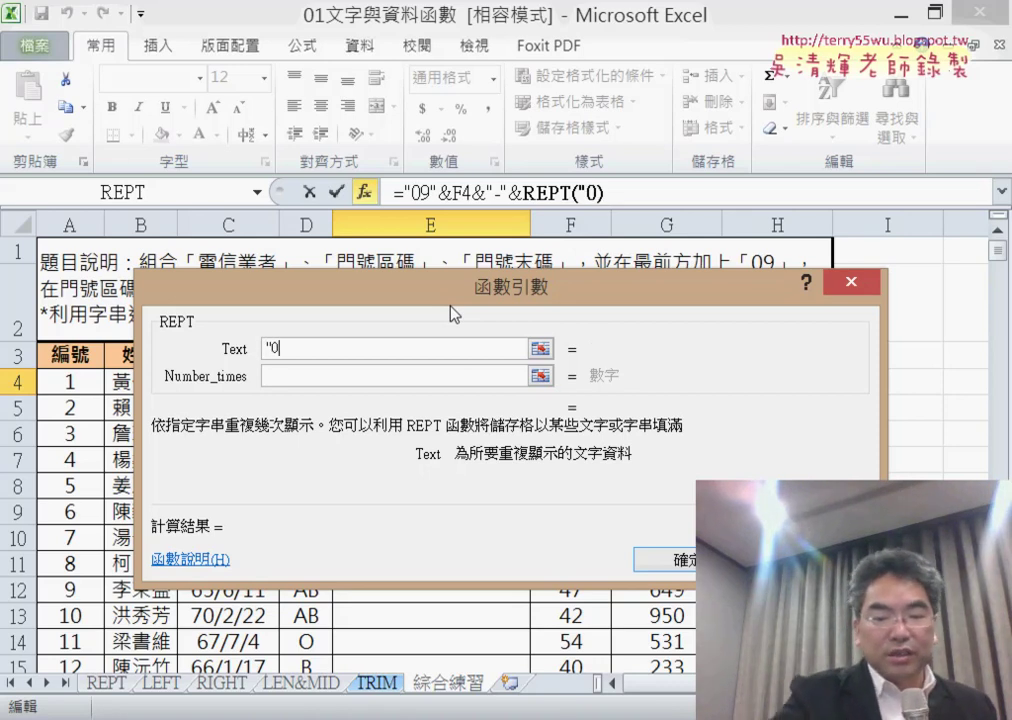
text(")
key(Tab)
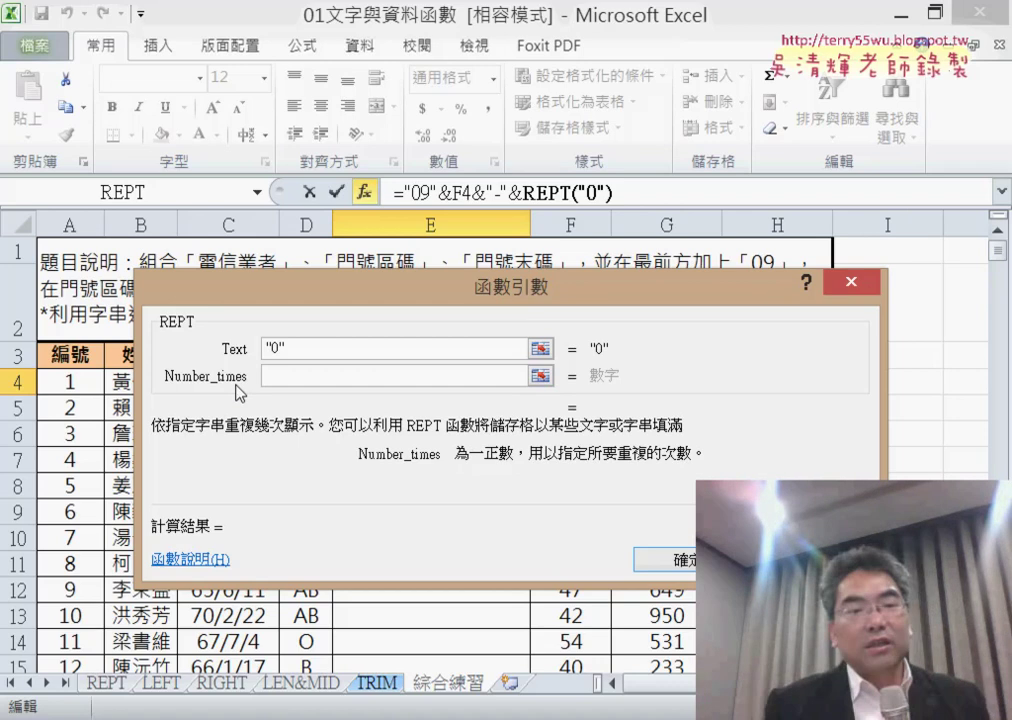
text(3)
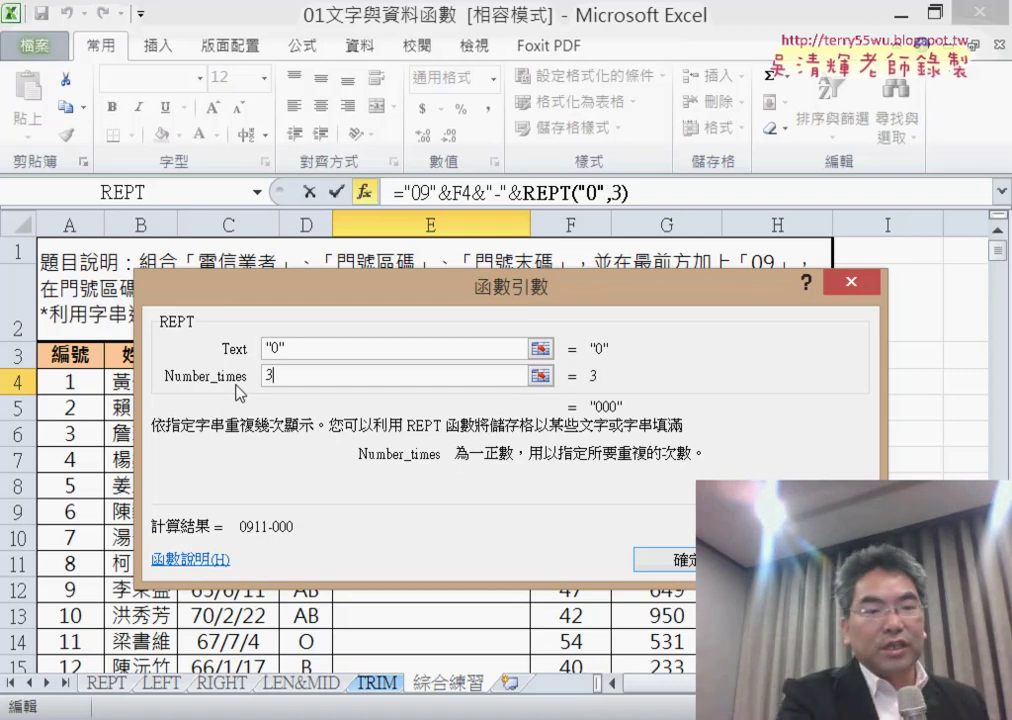
text(-)
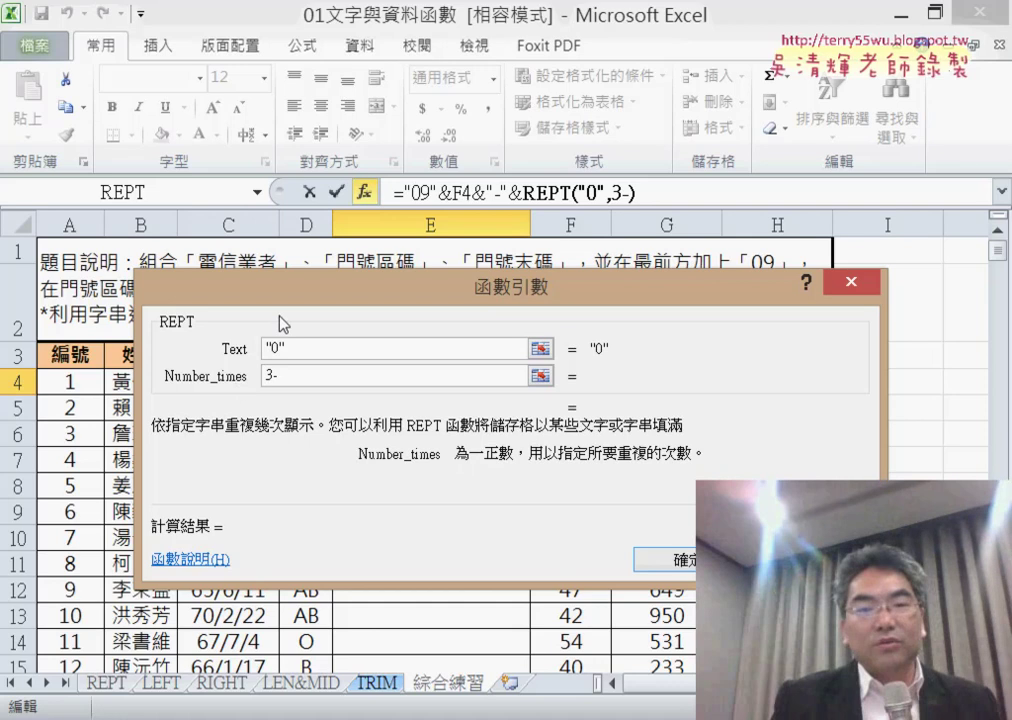
drag(311, 295, 308, 420)
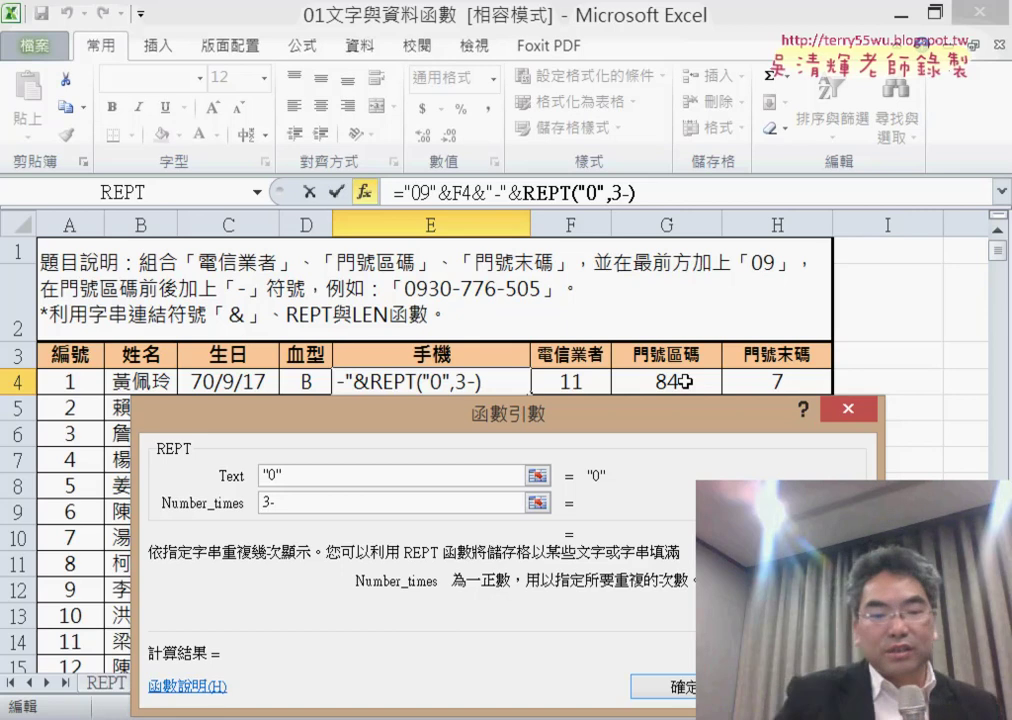
text(le)
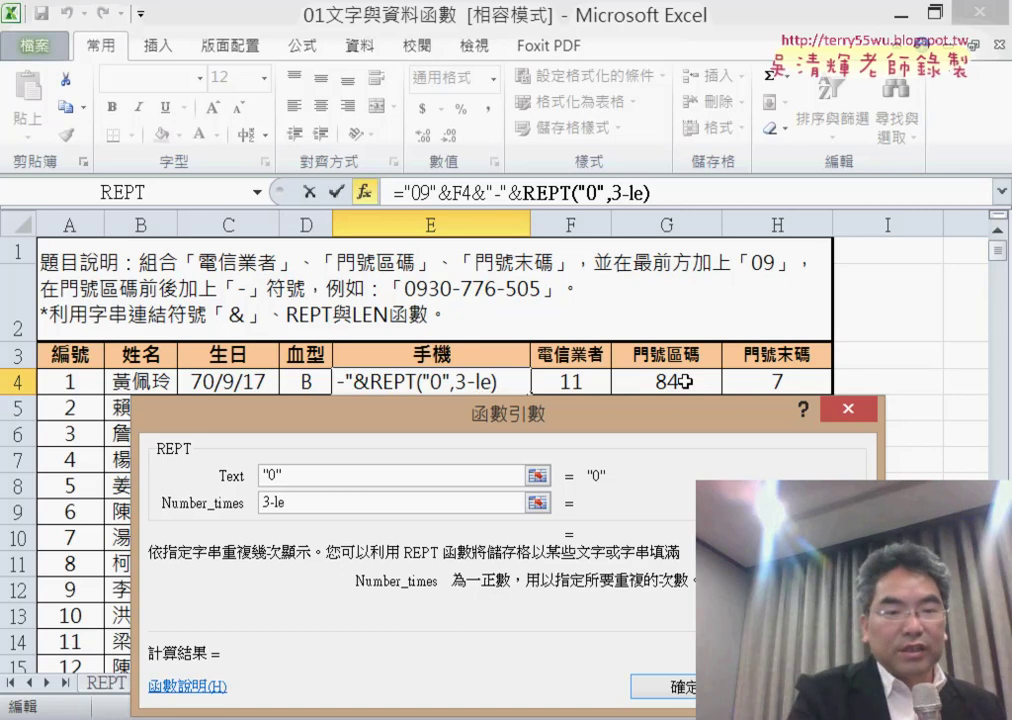
text(n()
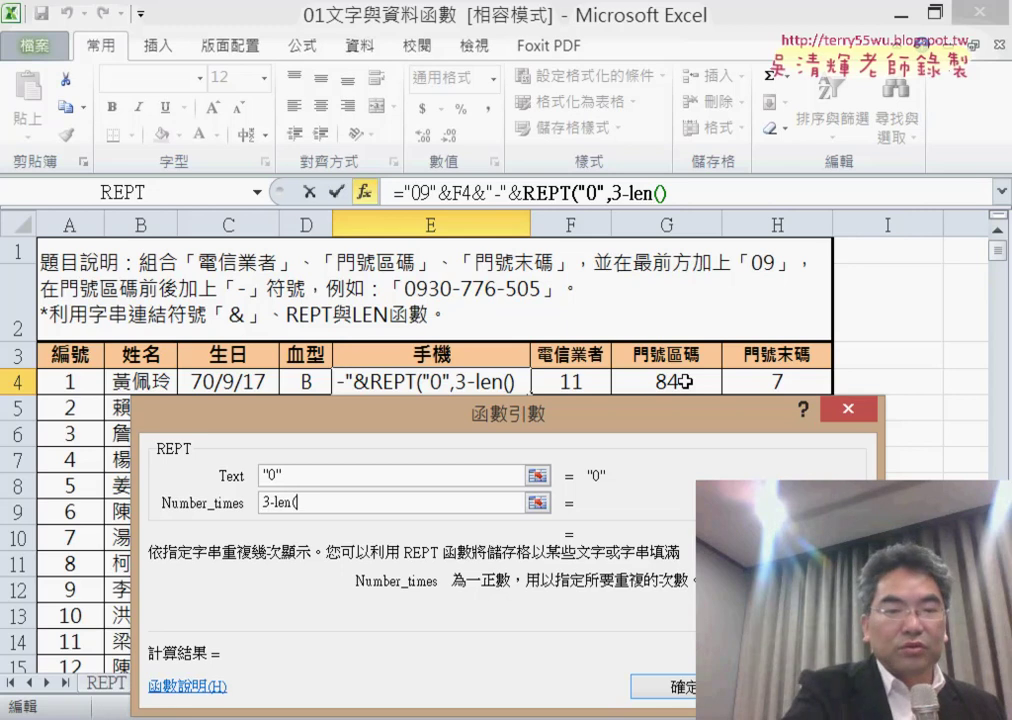
click(686, 381)
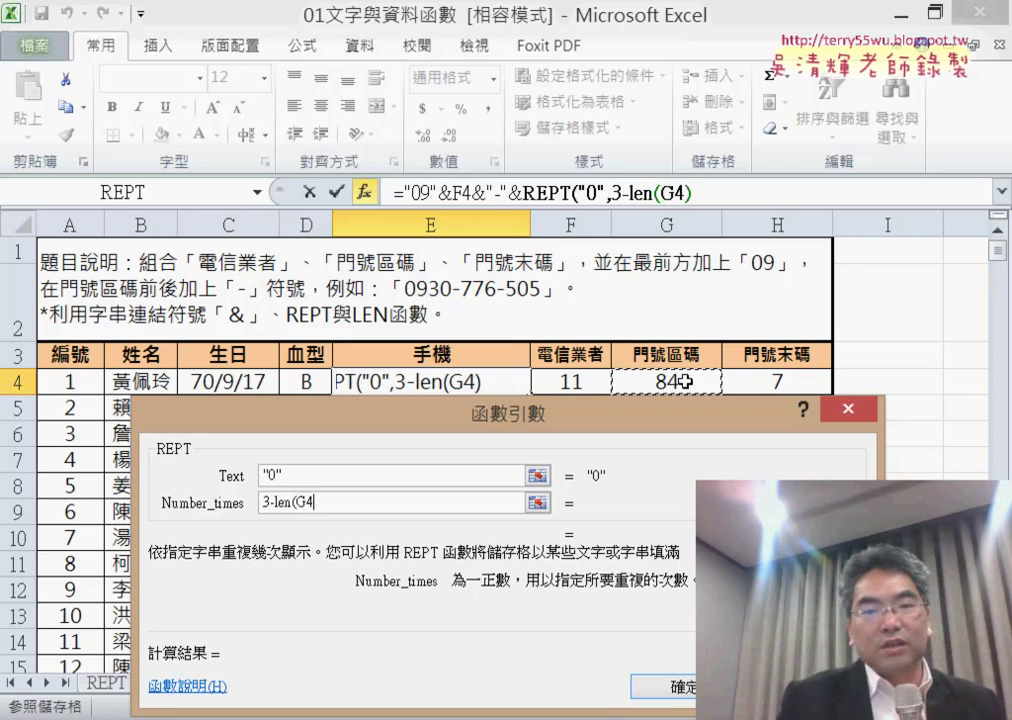
text())
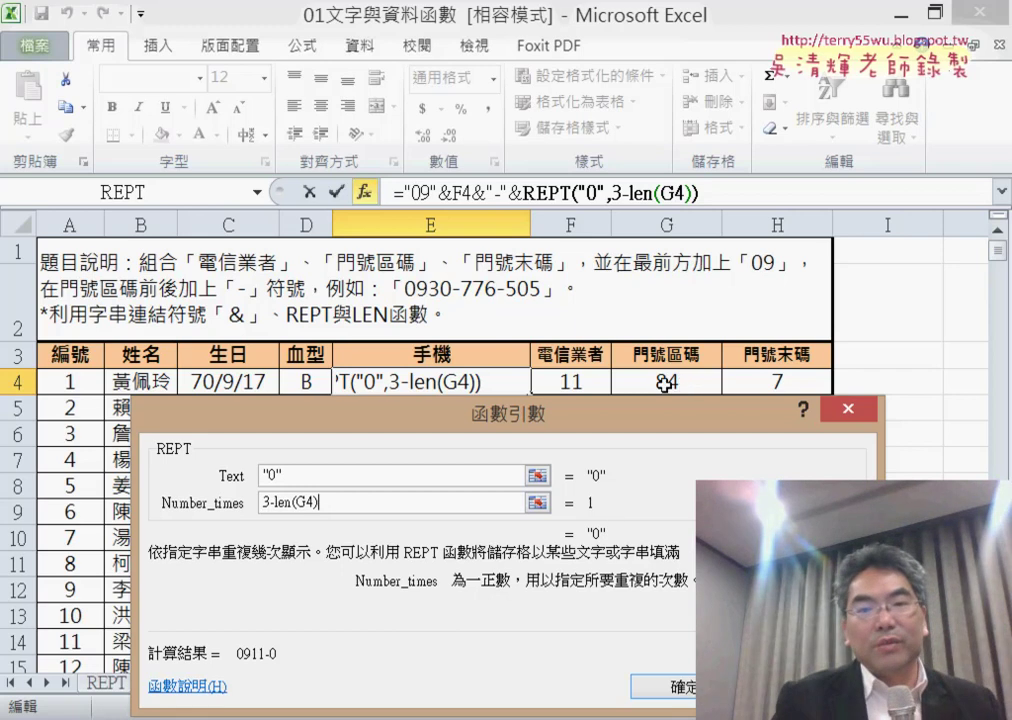
click(668, 690)
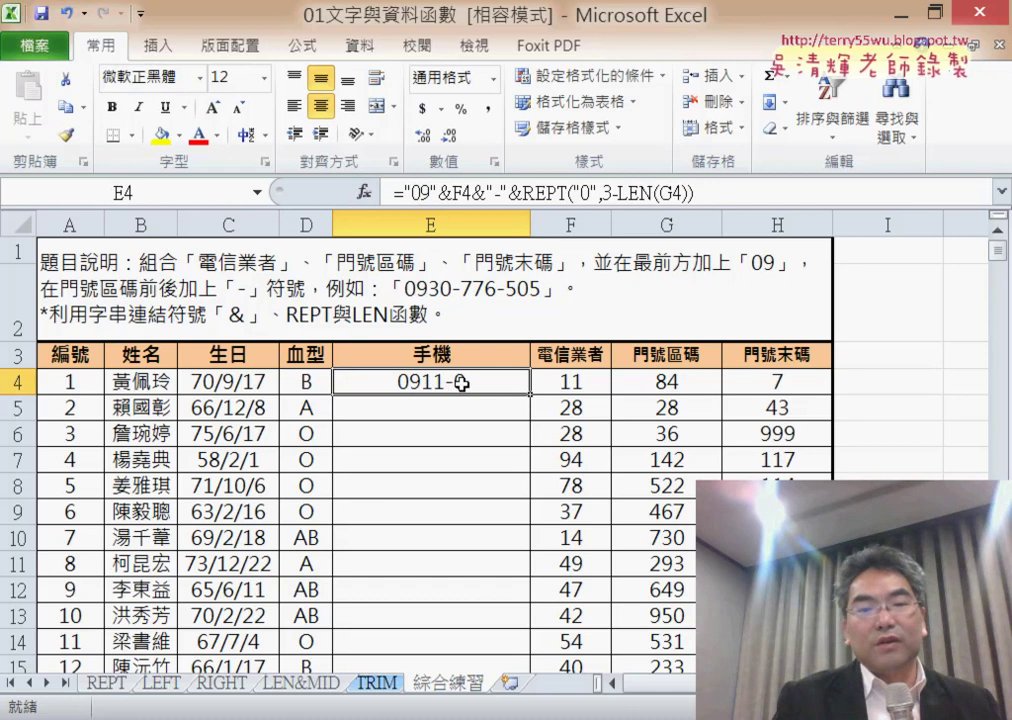
Step: Append &G4 to the formula so E4 shows 0911-084
click(722, 188)
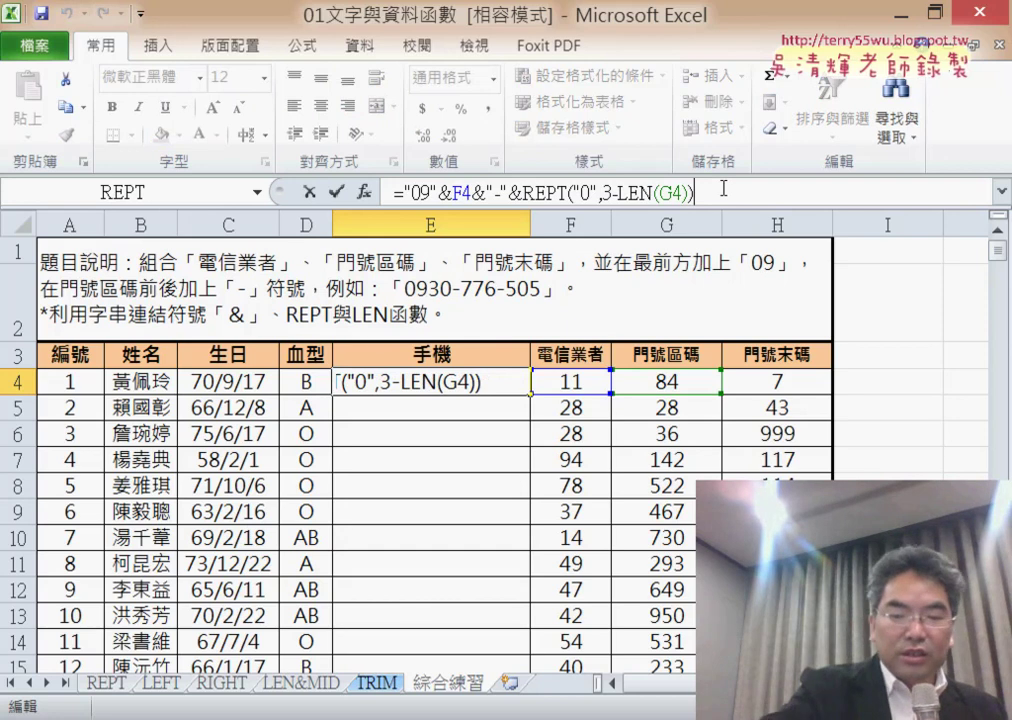
text(&)
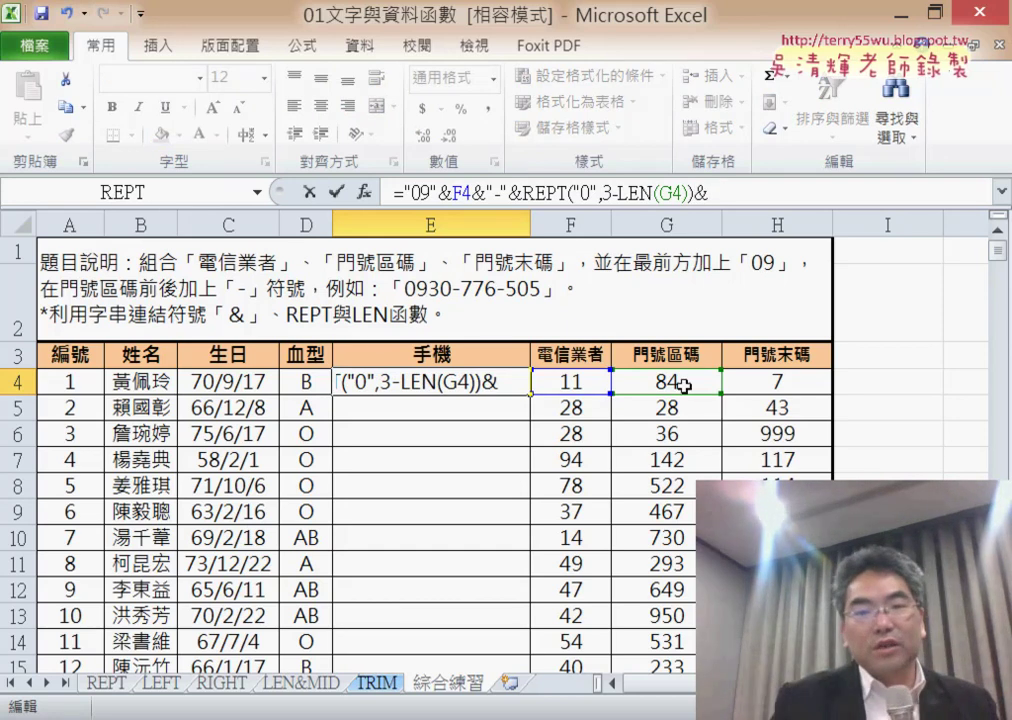
click(668, 382)
click(337, 190)
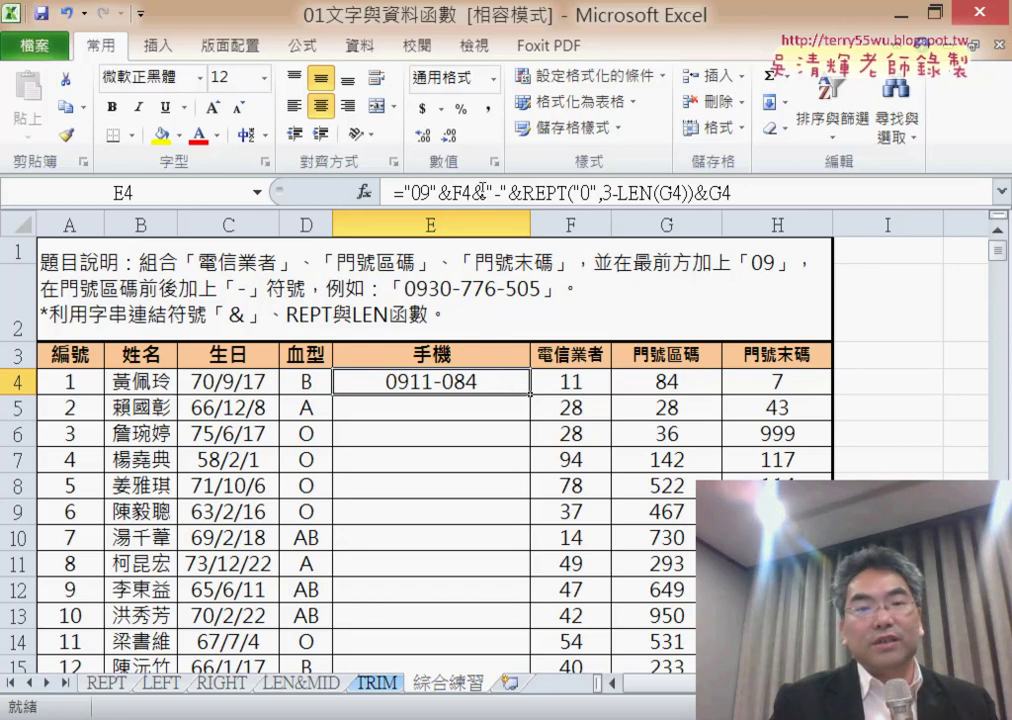
Step: Copy the padding part of the formula and paste it again at the formula's end
drag(472, 191, 632, 210)
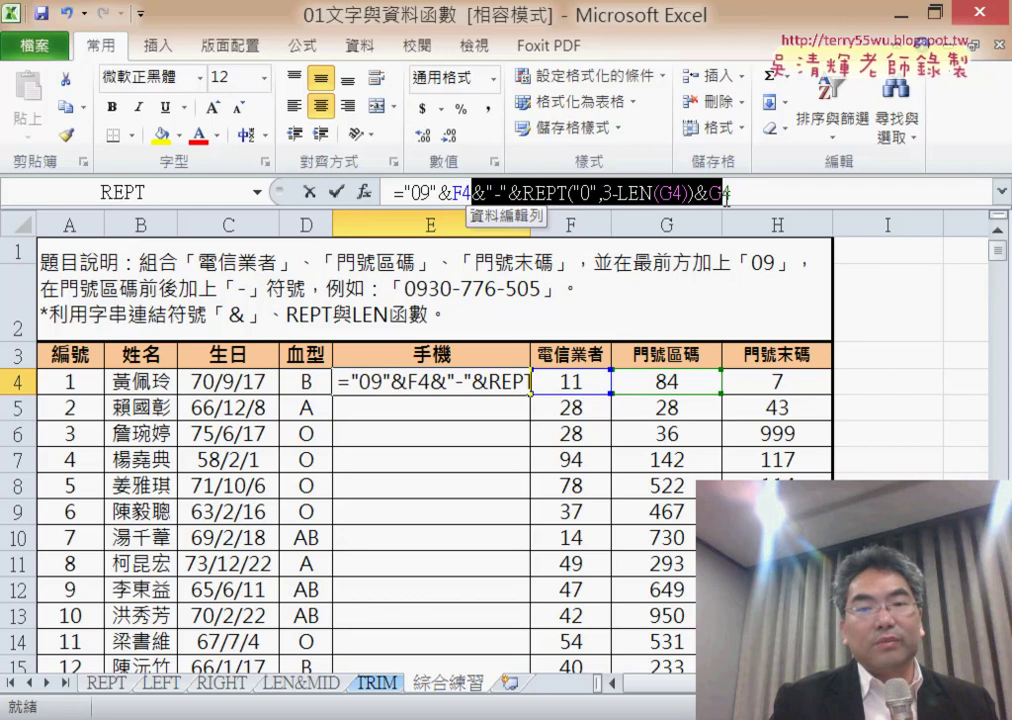
drag(726, 196, 734, 195)
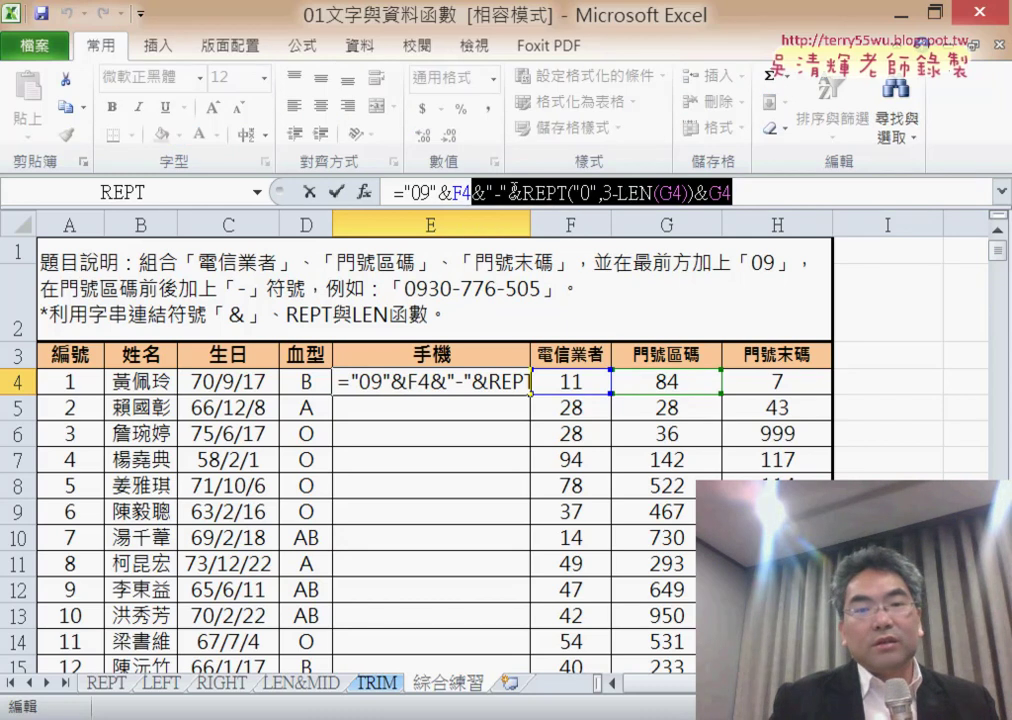
right_click(628, 190)
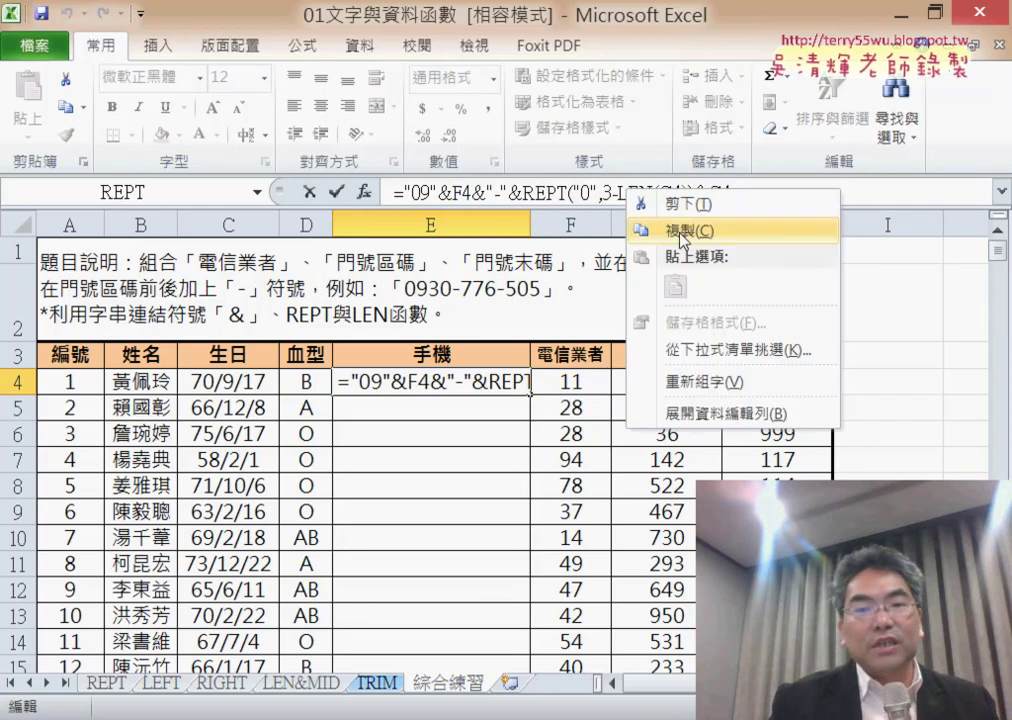
click(681, 236)
click(761, 196)
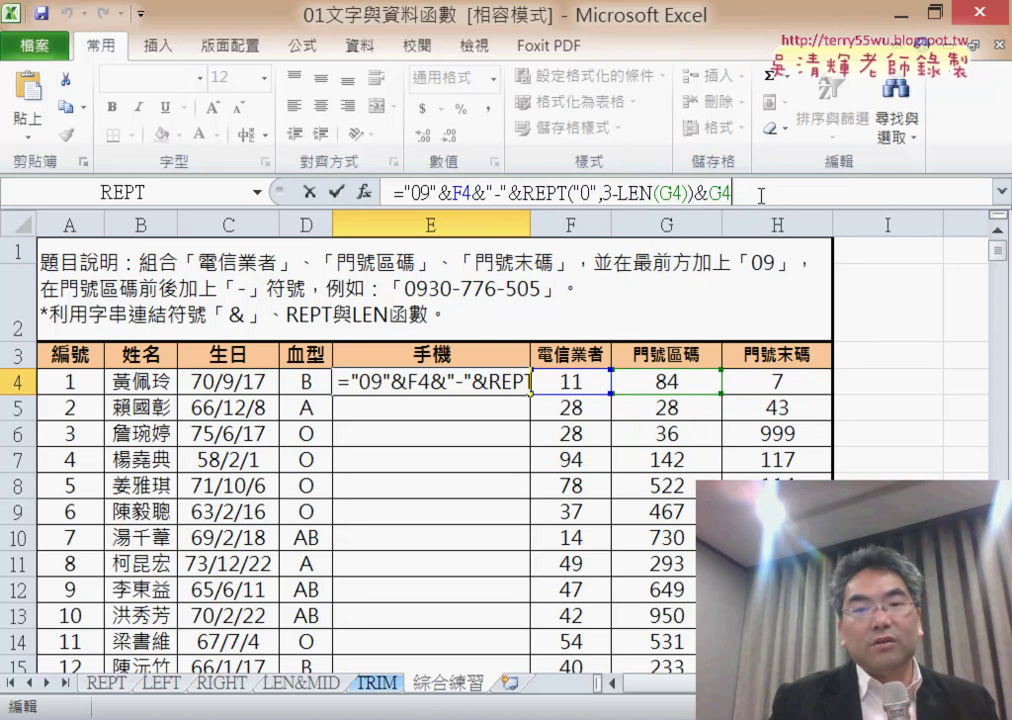
right_click(761, 196)
click(810, 290)
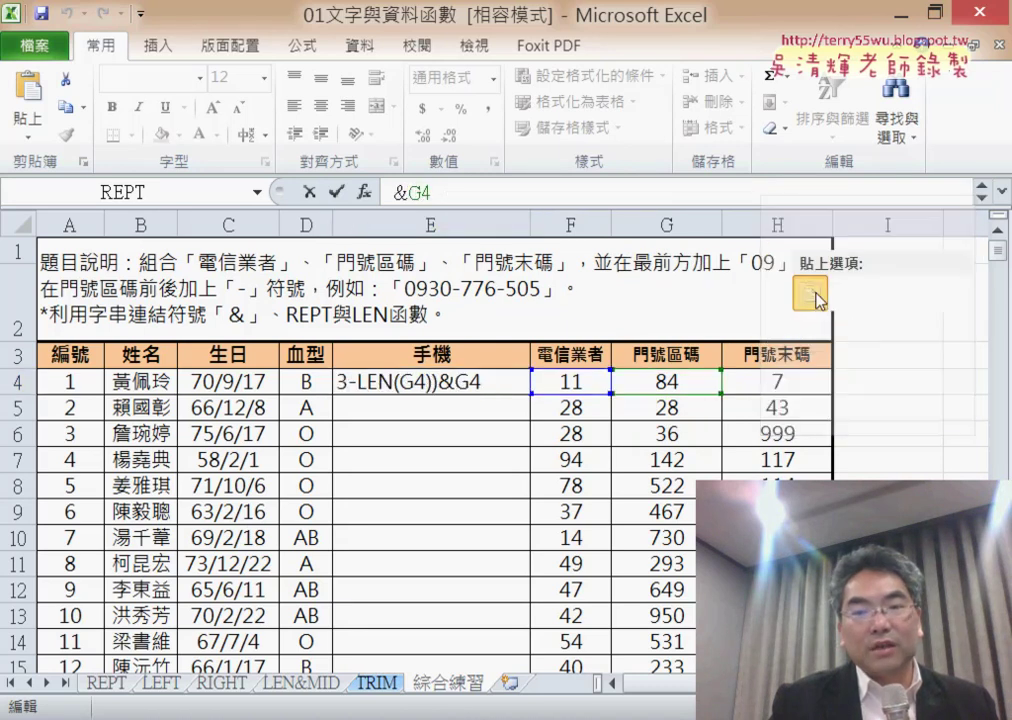
click(1003, 192)
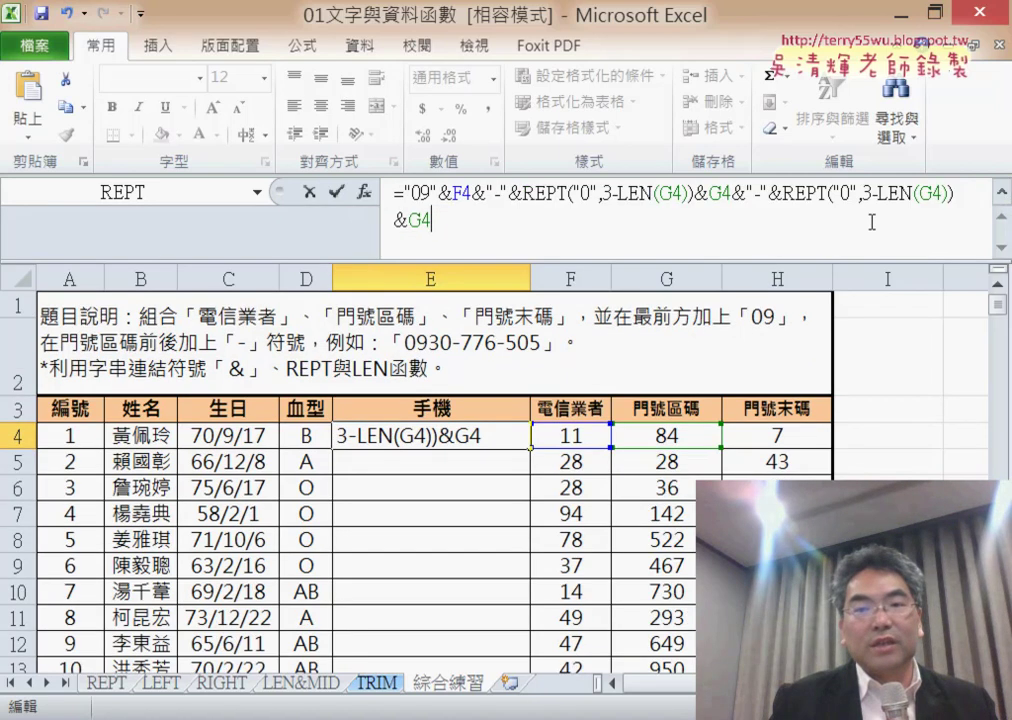
drag(922, 193, 944, 194)
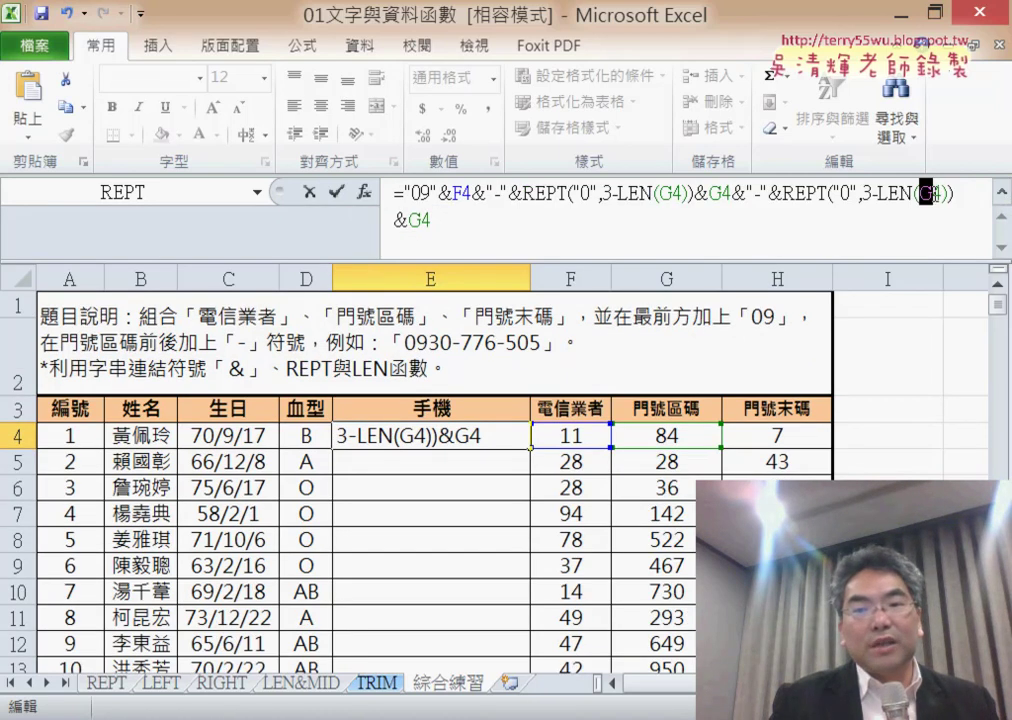
click(778, 436)
drag(432, 220, 407, 220)
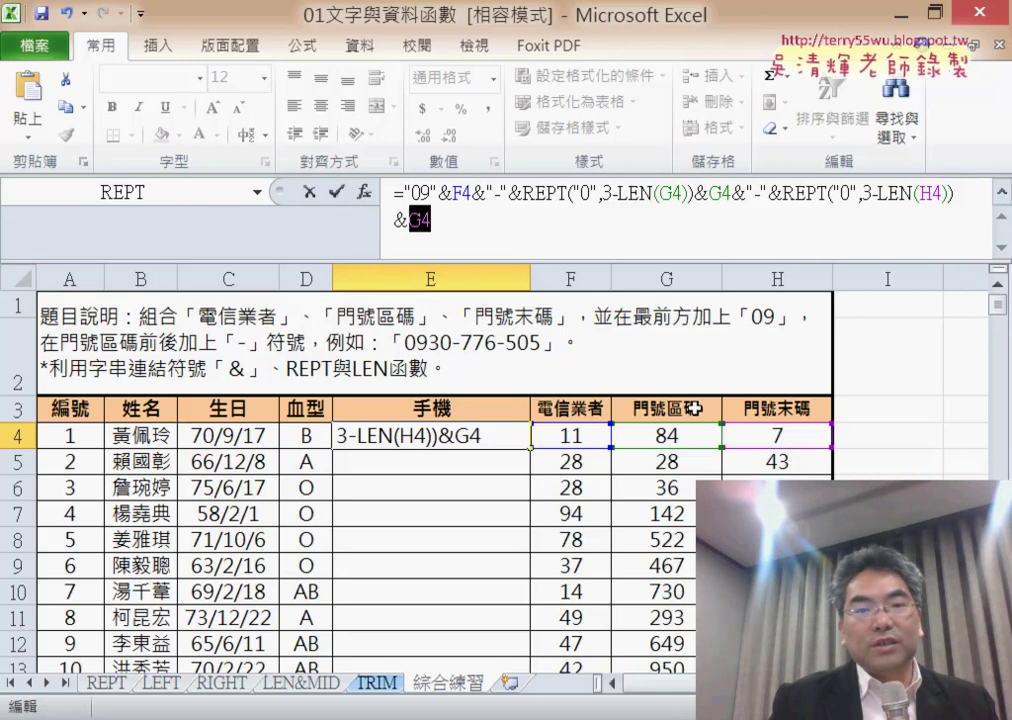
click(776, 436)
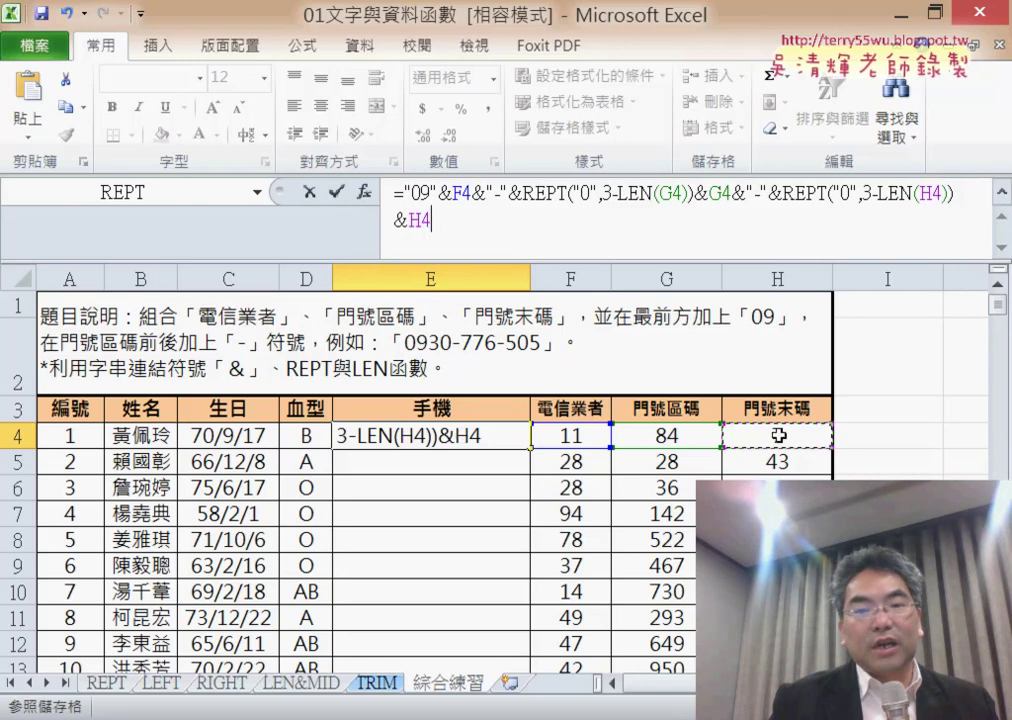
click(338, 192)
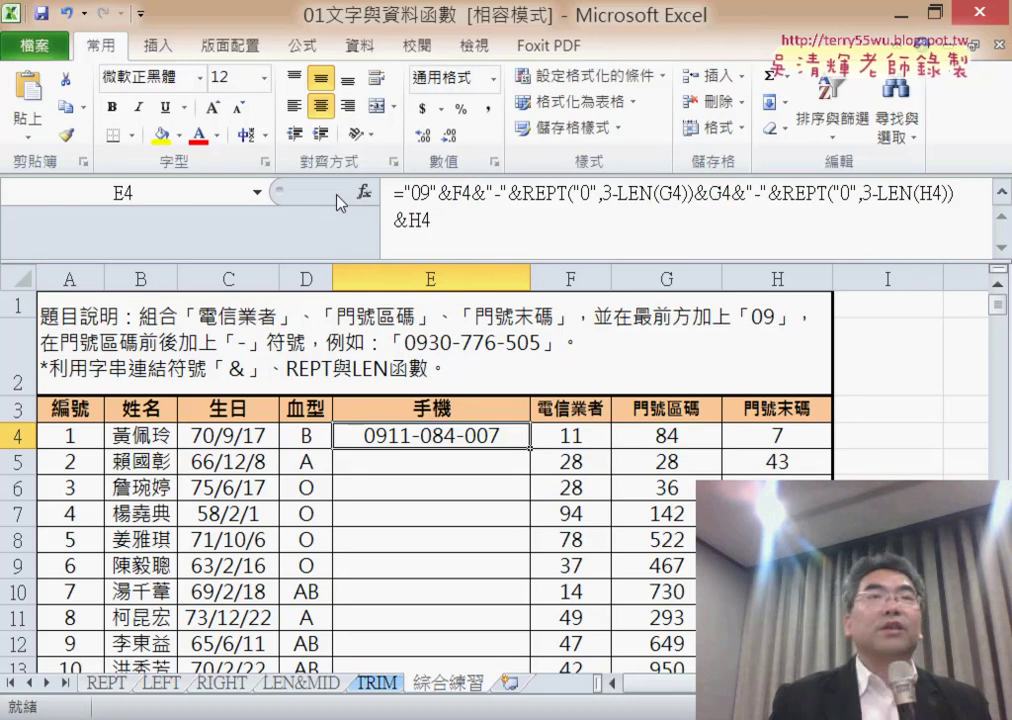
double_click(533, 450)
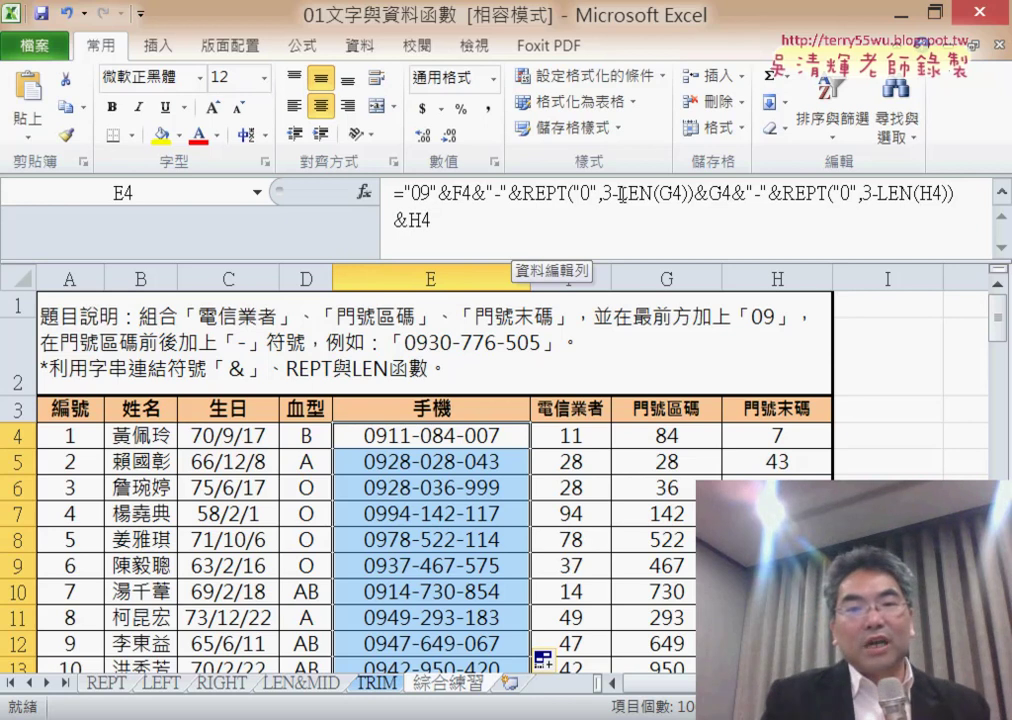
drag(620, 195, 654, 197)
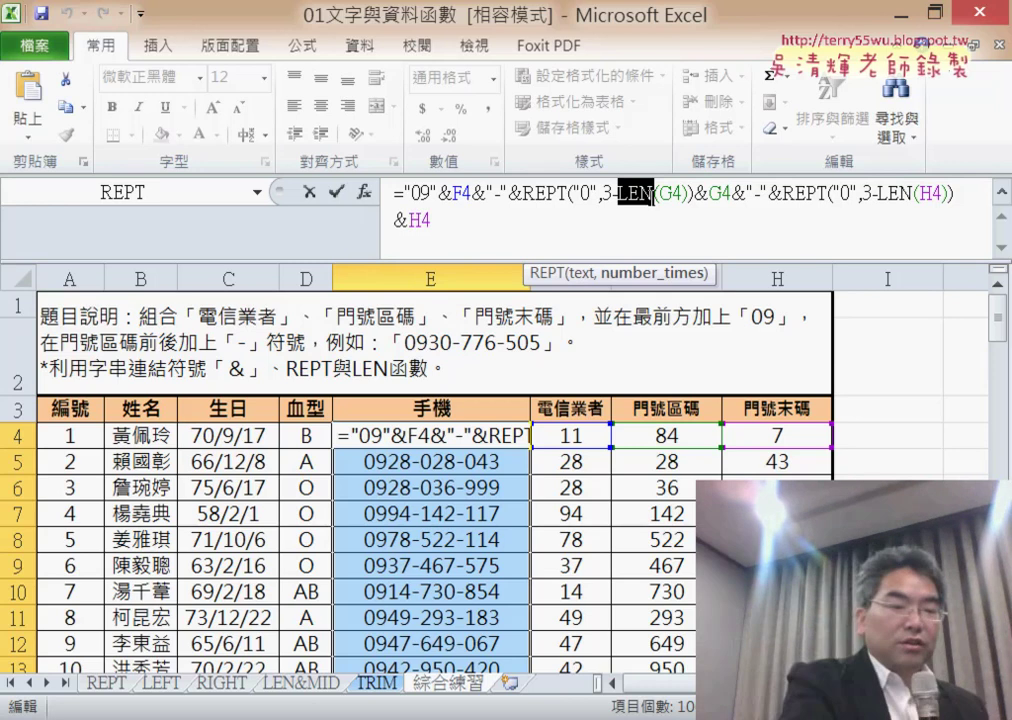
key(ctrl+Return)
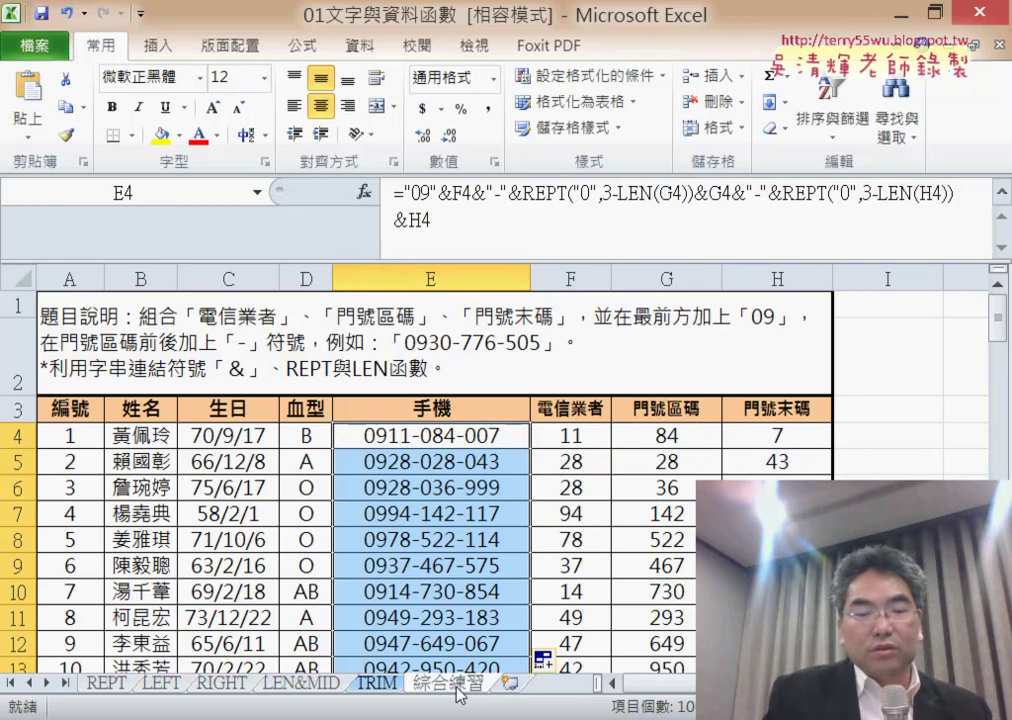
drag(459, 693, 535, 689)
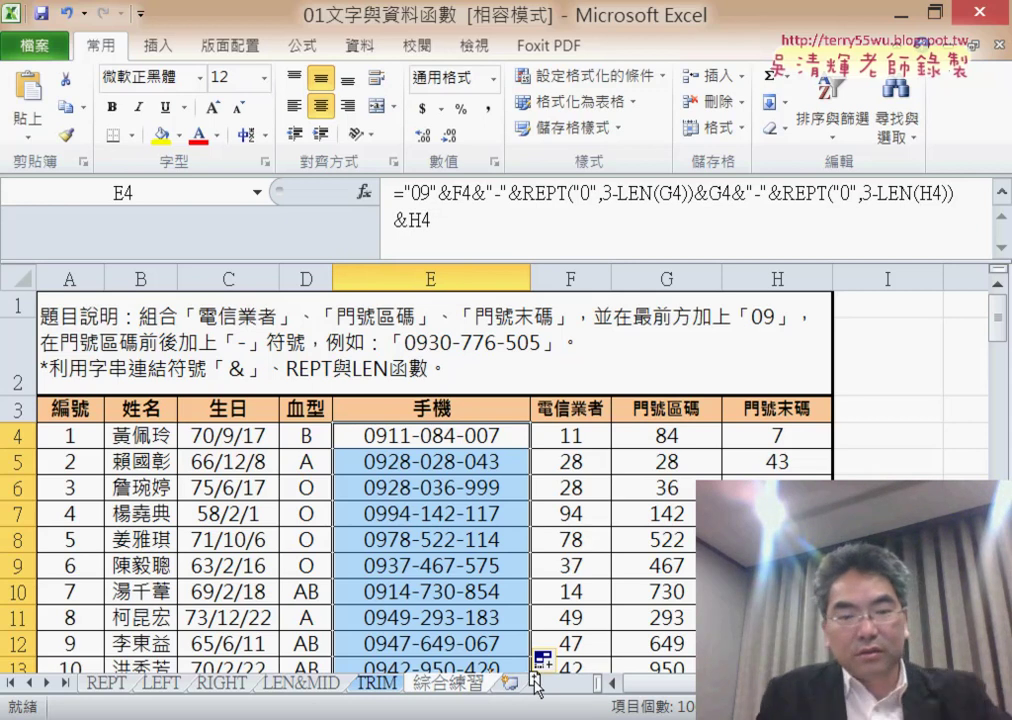
Step: Copy the 綜合練習 sheet and name the copy 綜合練習 (TEXT)
drag(535, 685, 535, 686)
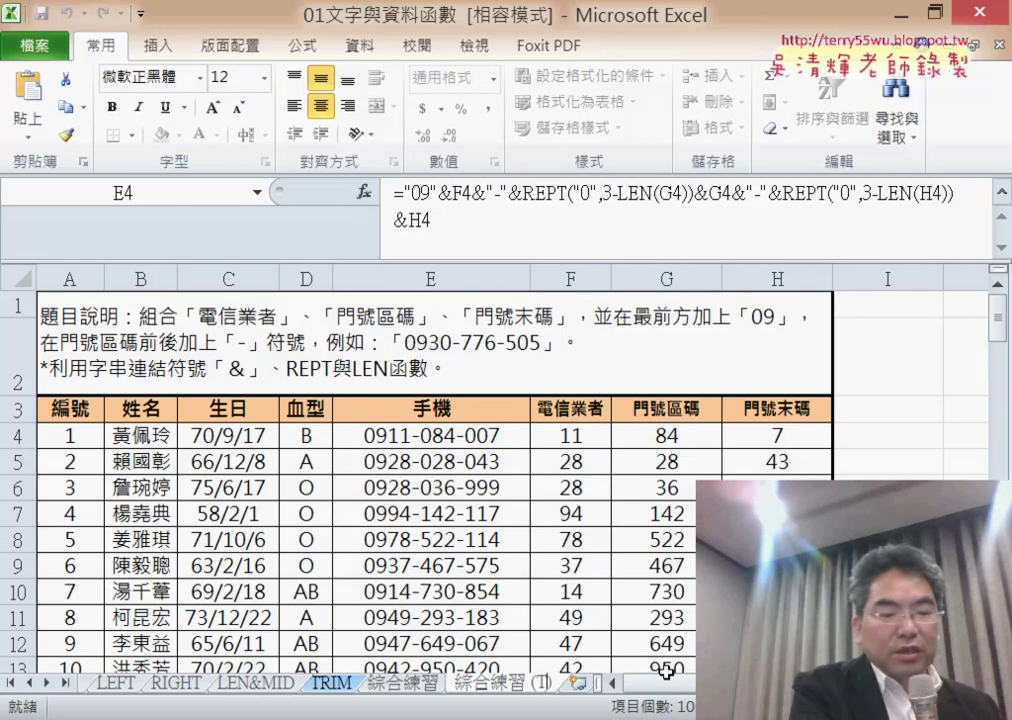
text(TEXT)
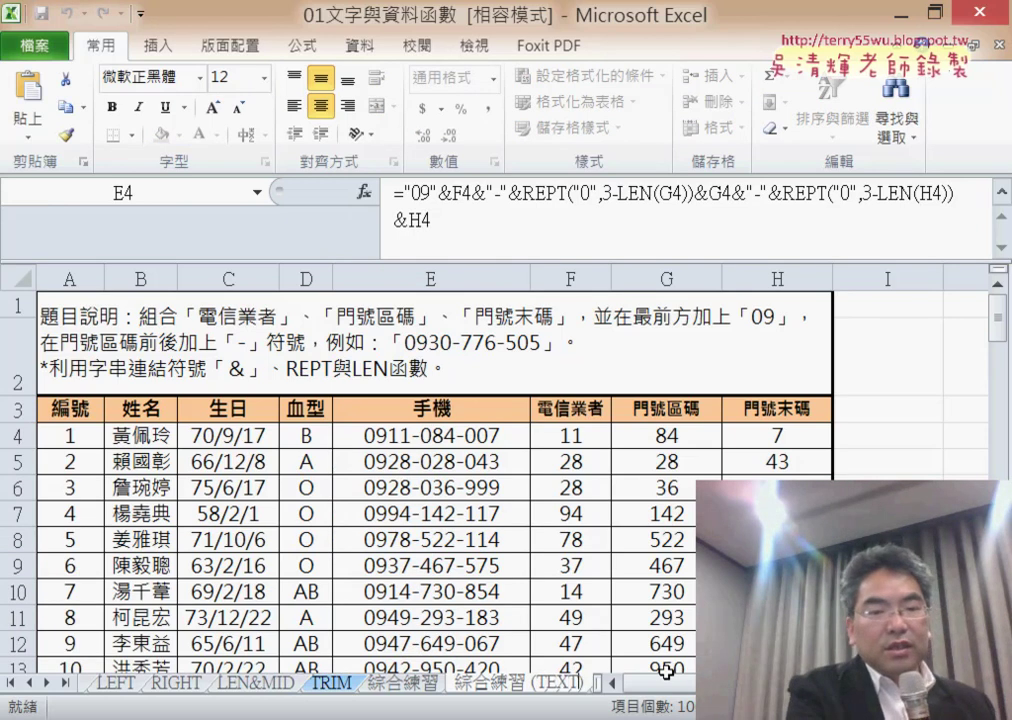
key(Return)
Step: Clear the 手機 formulas from E4 down on the copied sheet
key(ctrl+shift+Down)
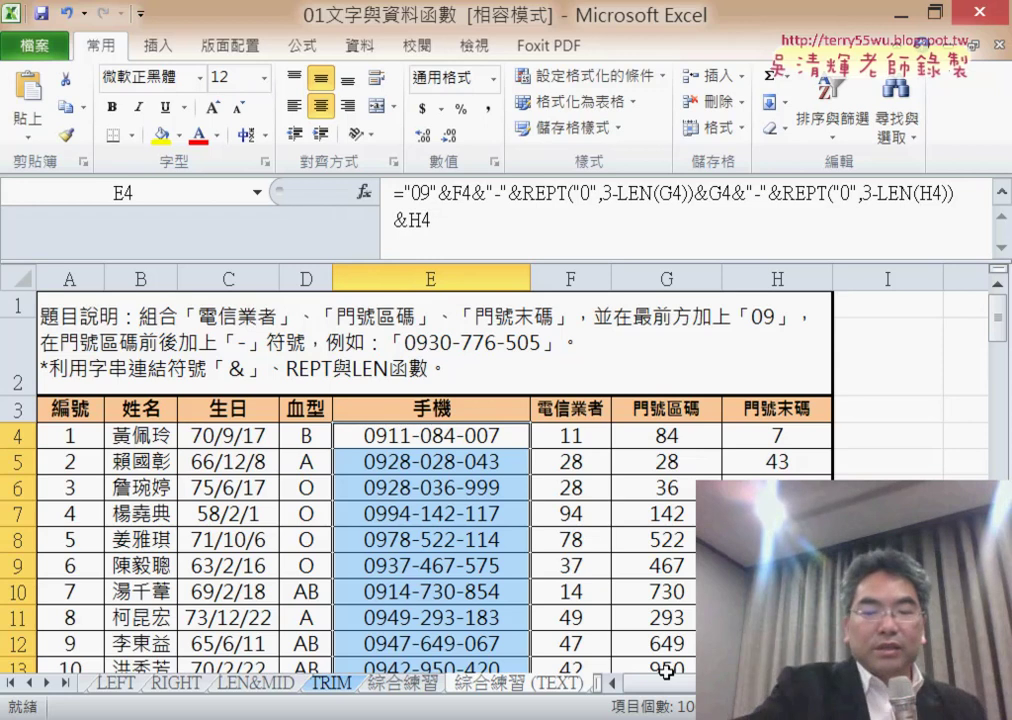
key(Delete)
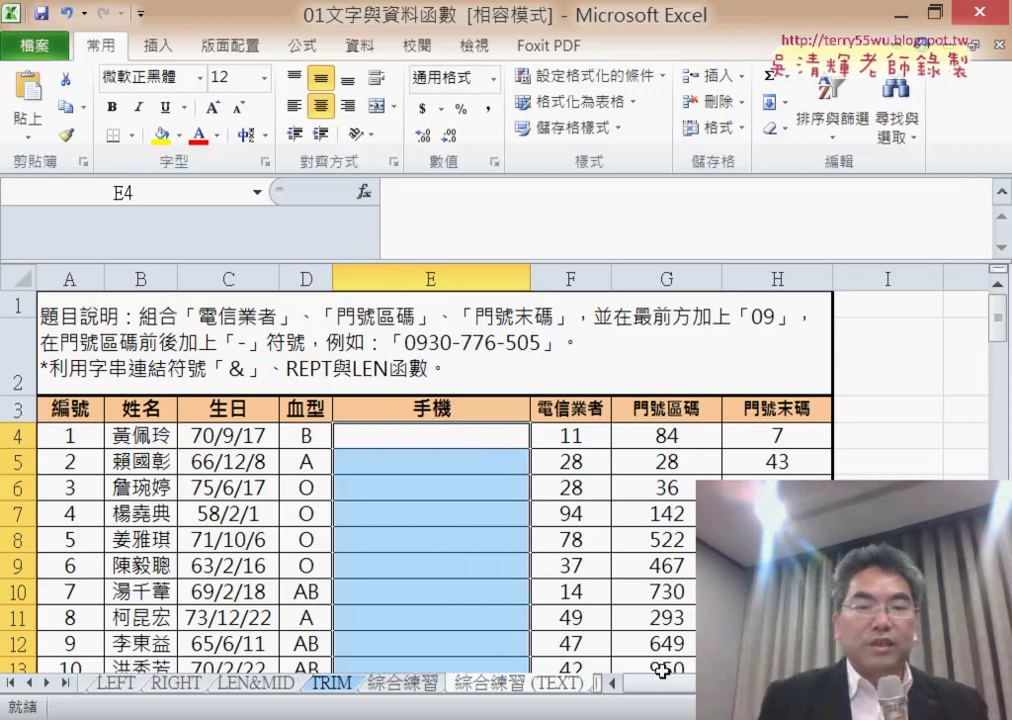
click(492, 443)
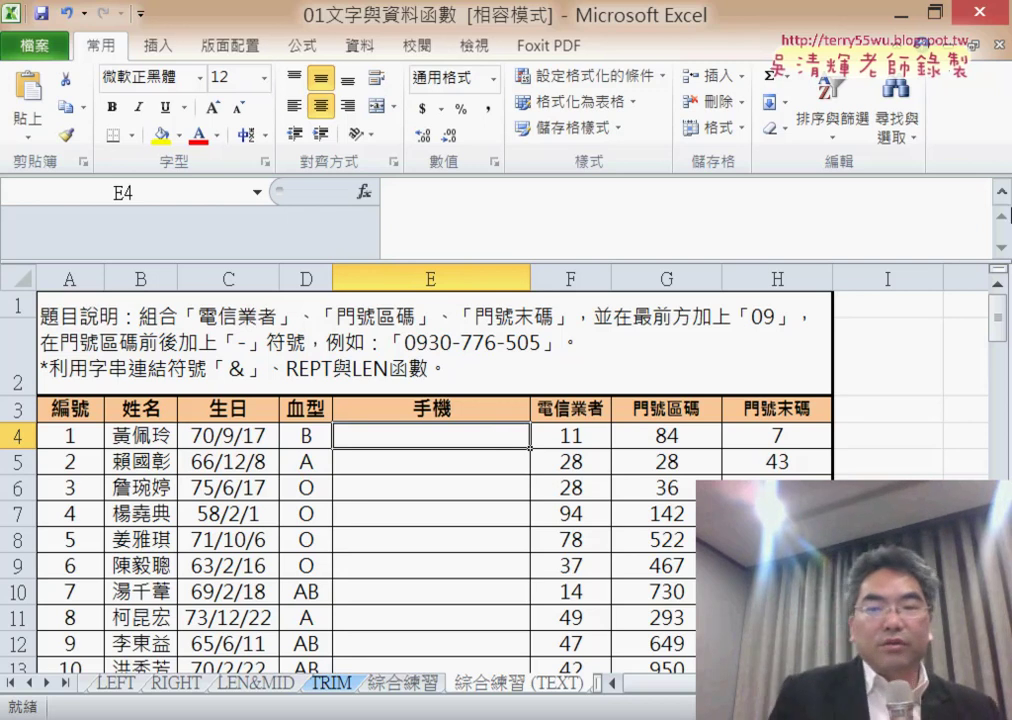
Step: Apply the custom number format 000 to G4:H4 so they display 084 and 007
click(999, 245)
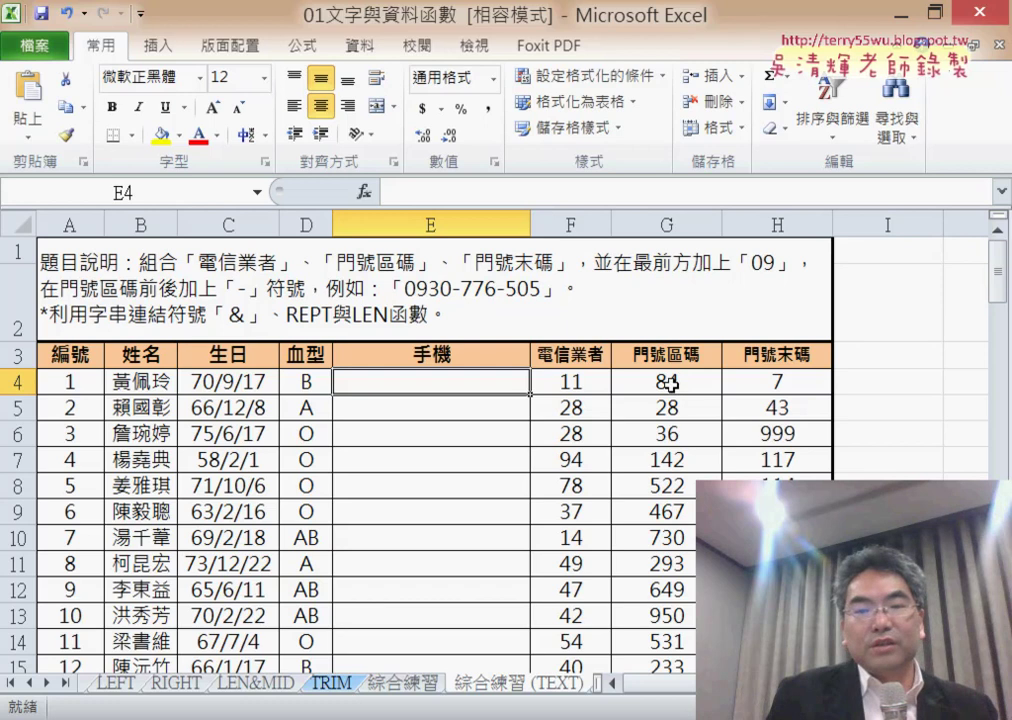
drag(670, 383, 777, 390)
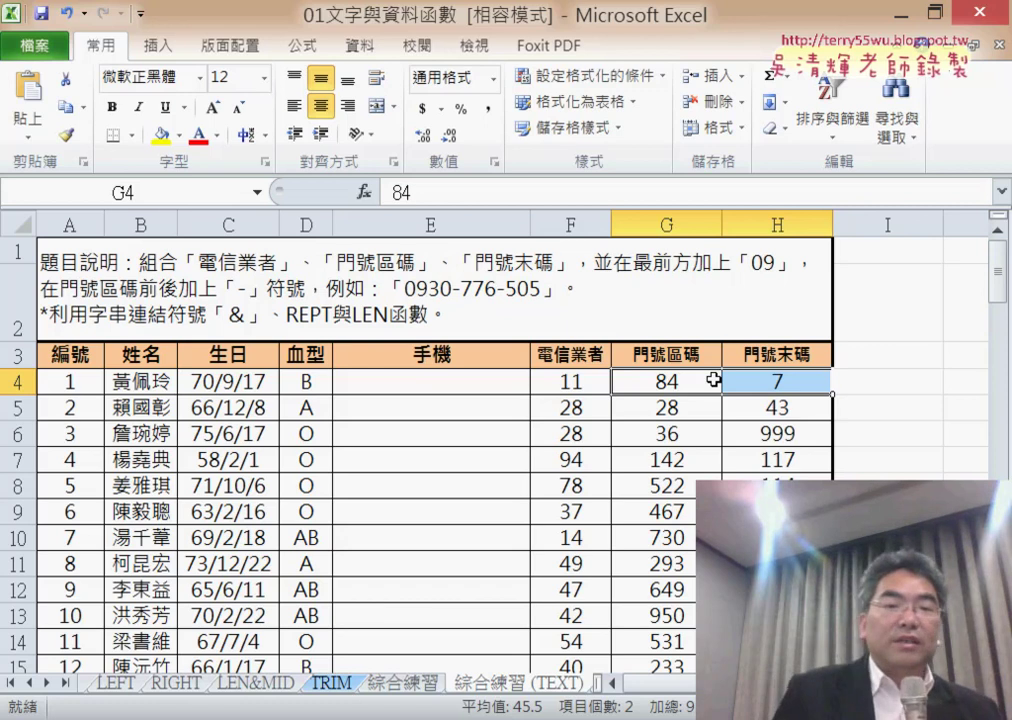
right_click(724, 390)
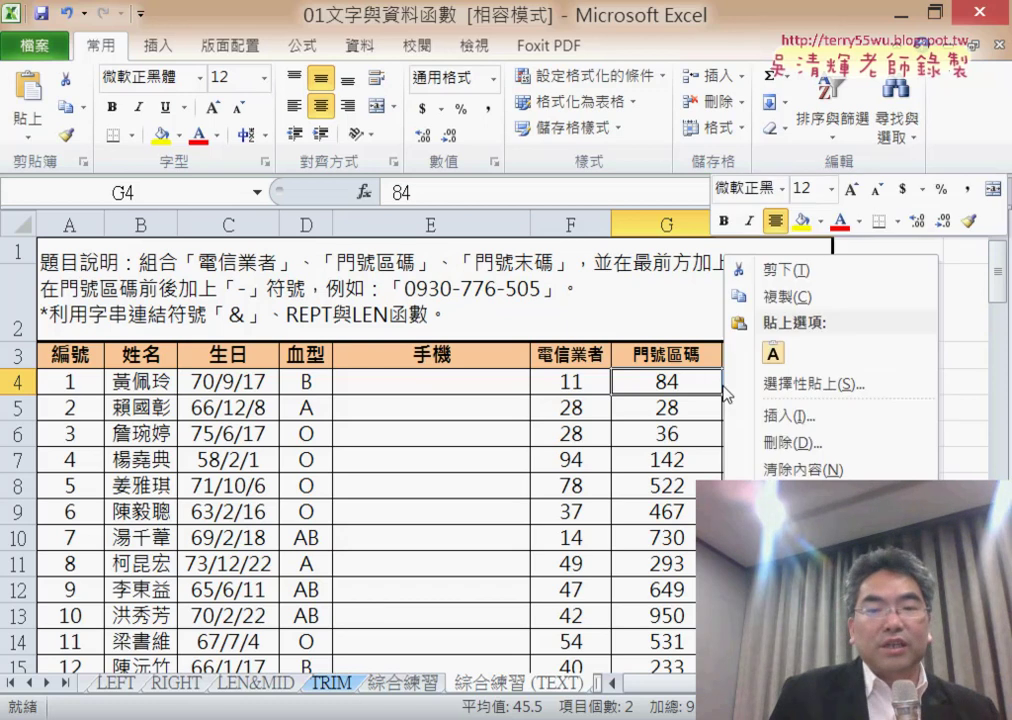
key(Escape)
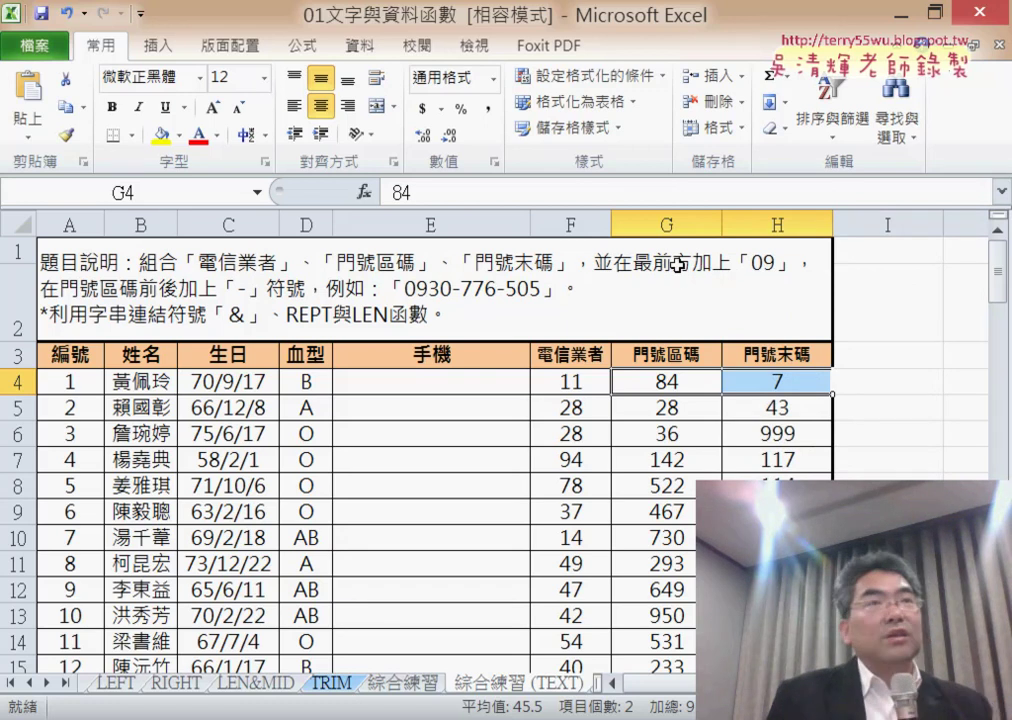
key(ctrl+1)
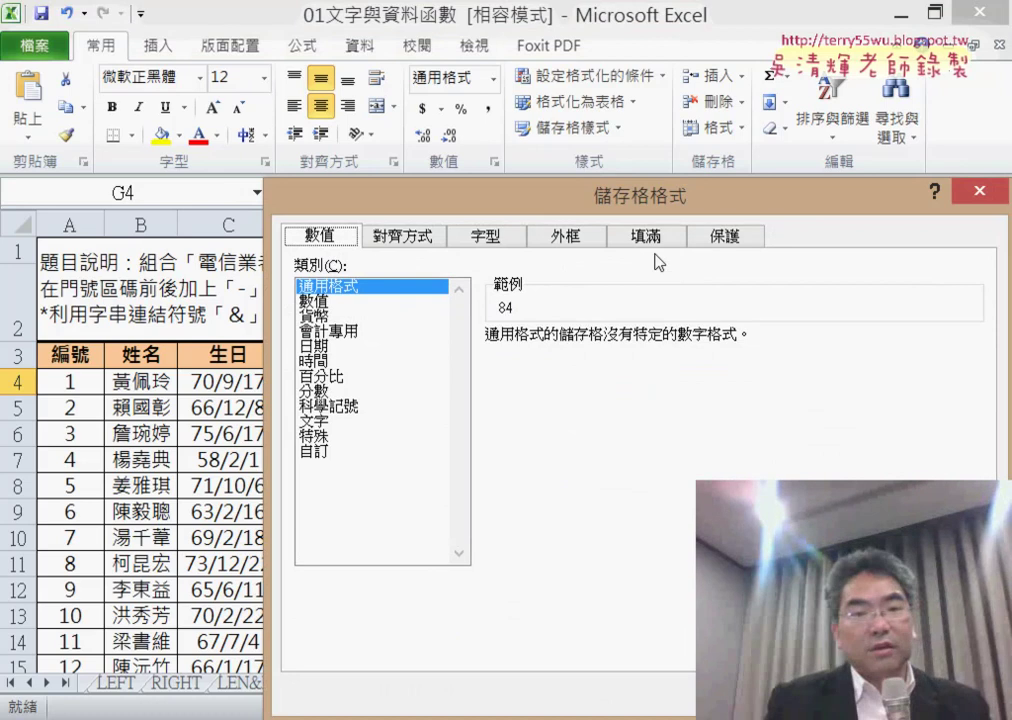
drag(609, 200, 453, 76)
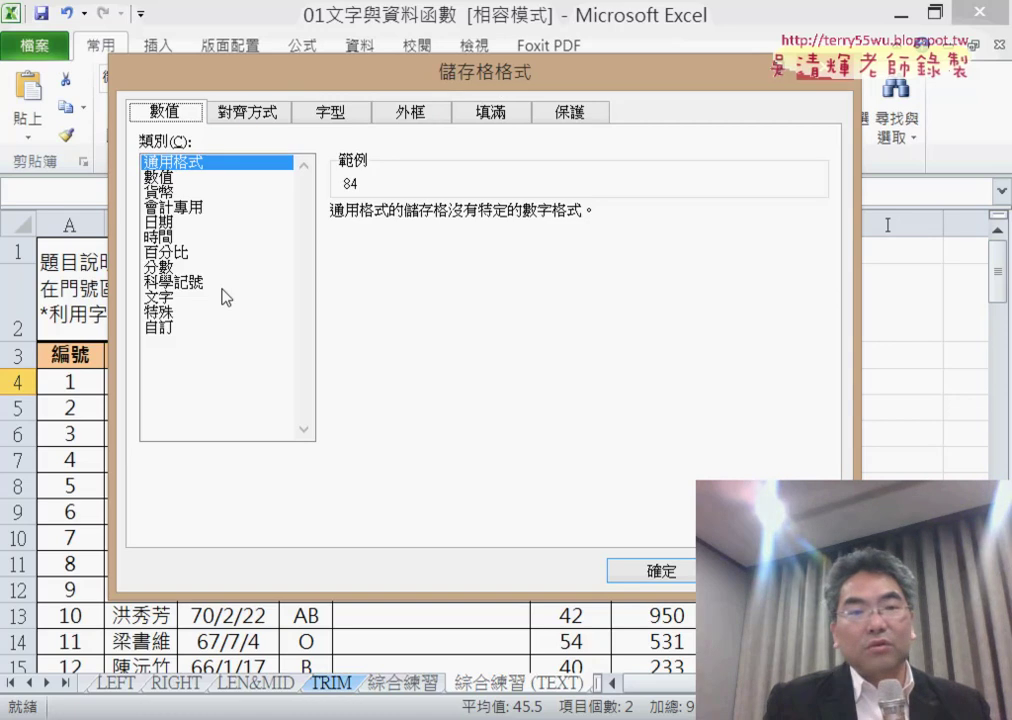
click(160, 327)
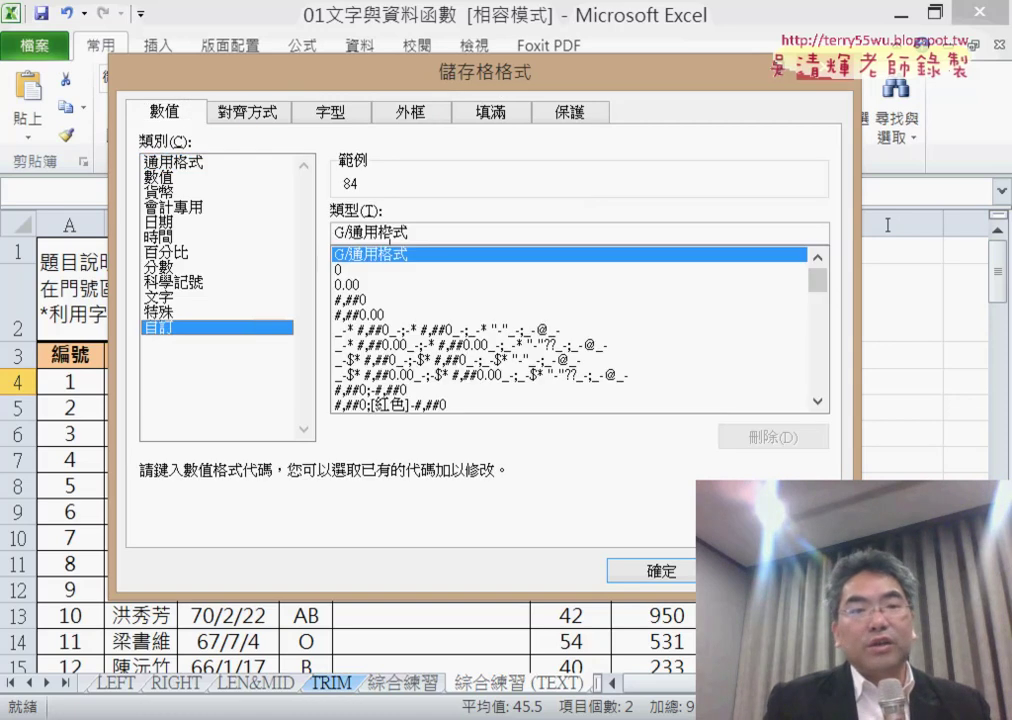
drag(420, 233, 301, 232)
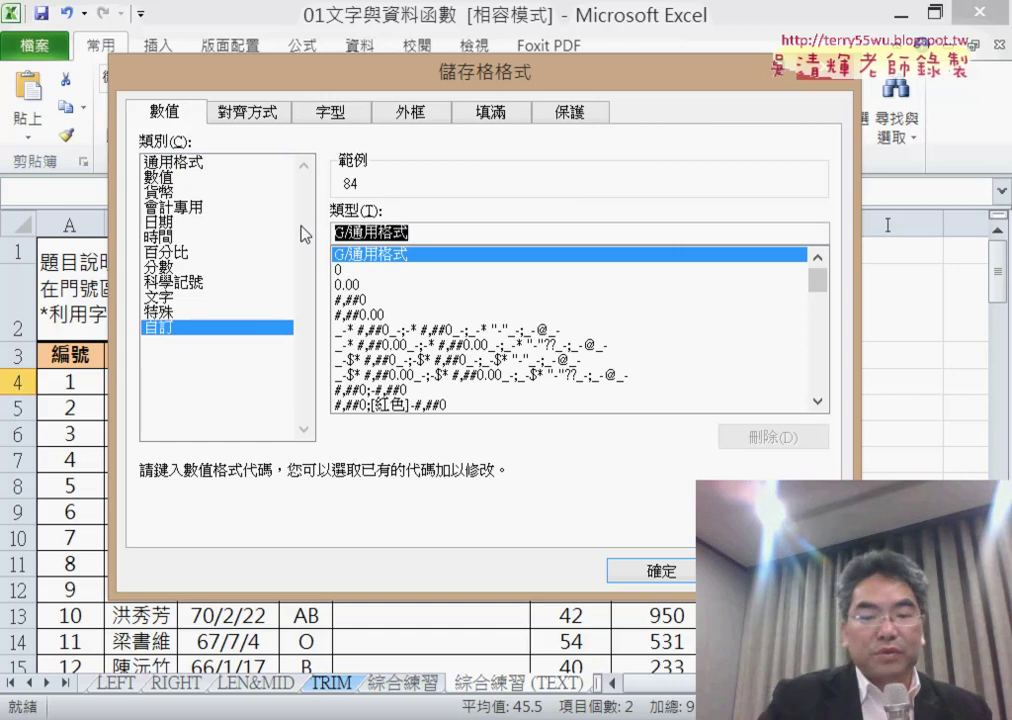
text(000)
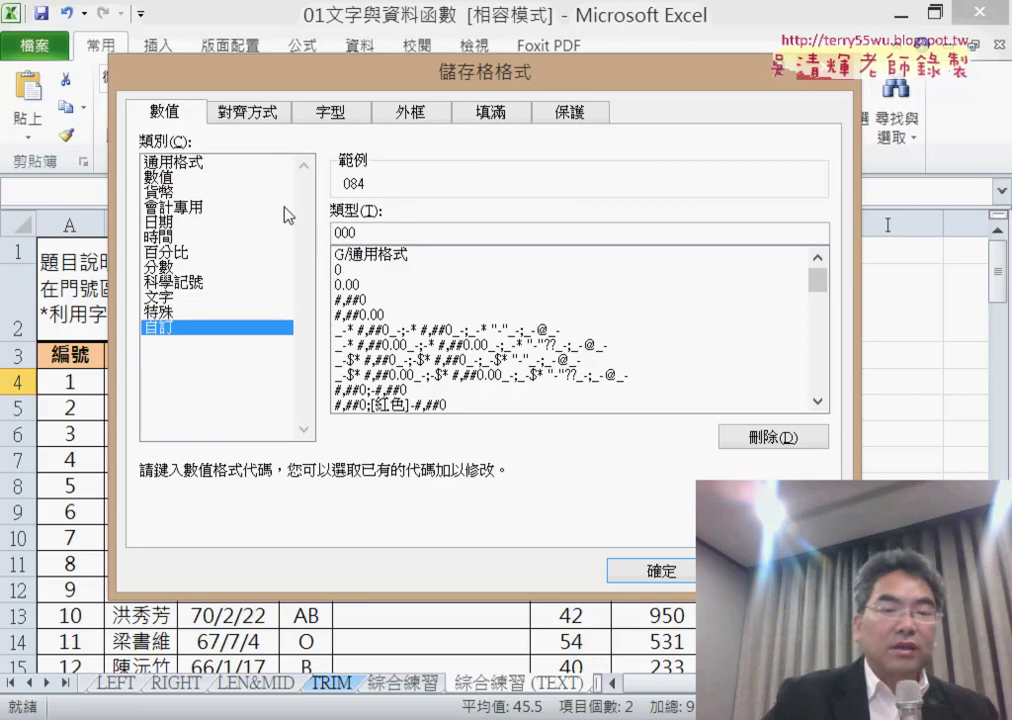
click(655, 577)
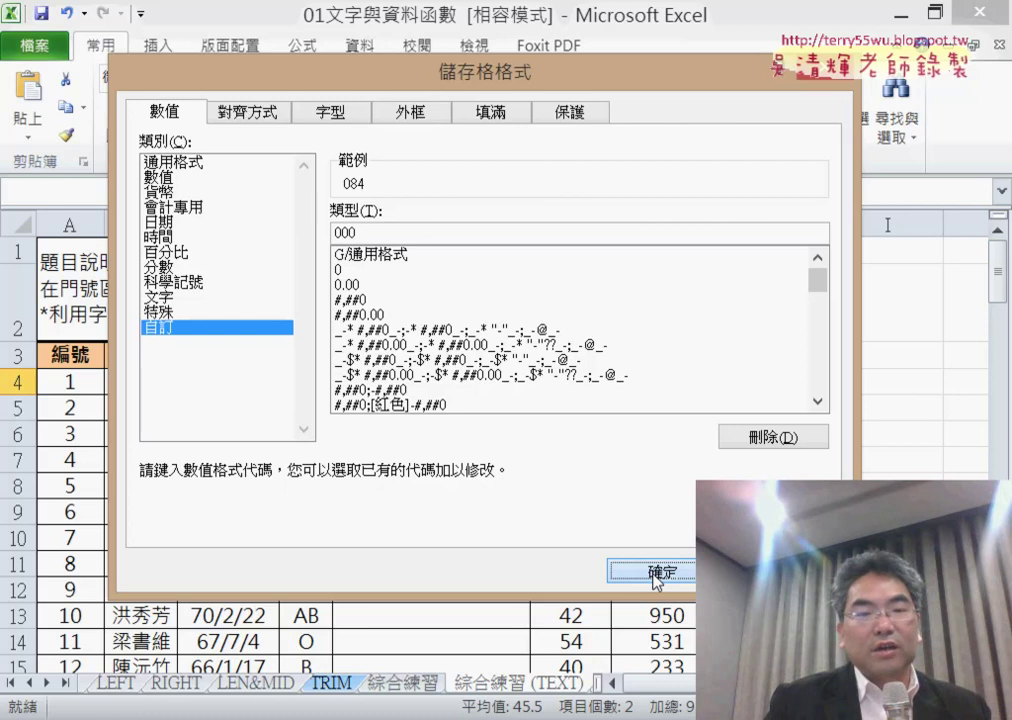
click(655, 577)
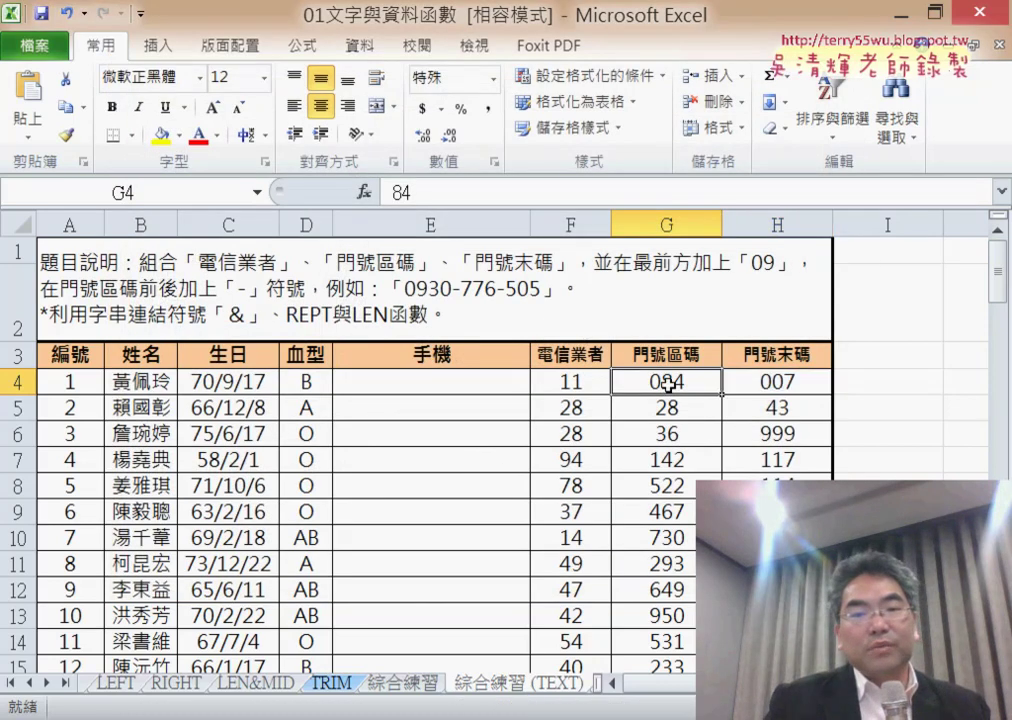
drag(667, 384, 771, 397)
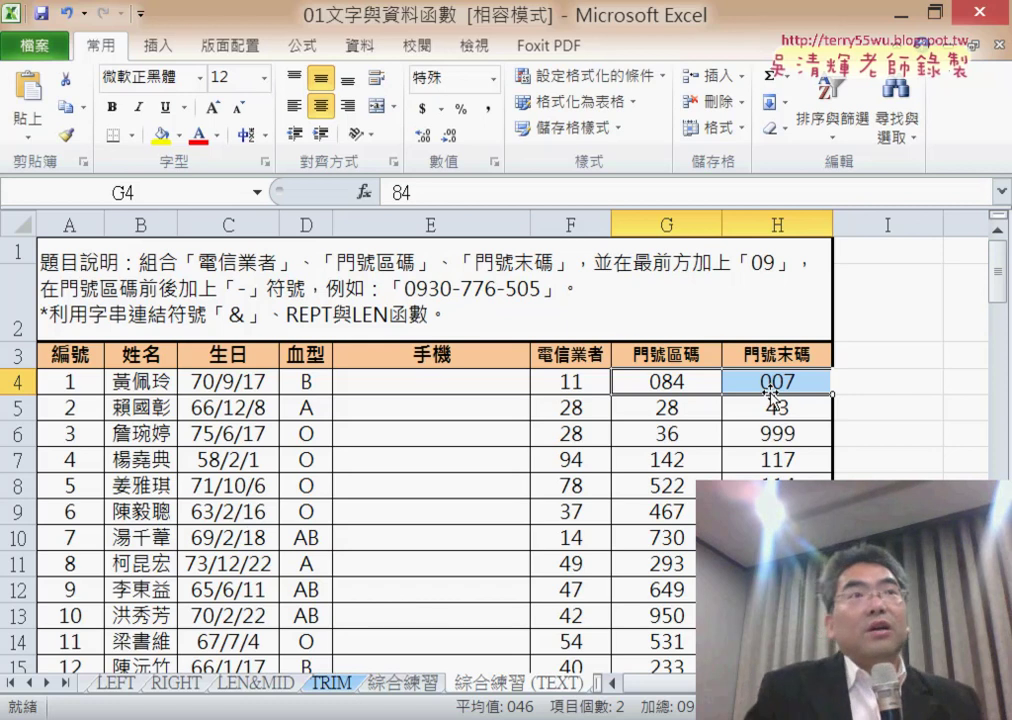
Step: Check that G4 stores 84 behind its 084 display, then head back toward the 綜合練習 sheet
click(684, 382)
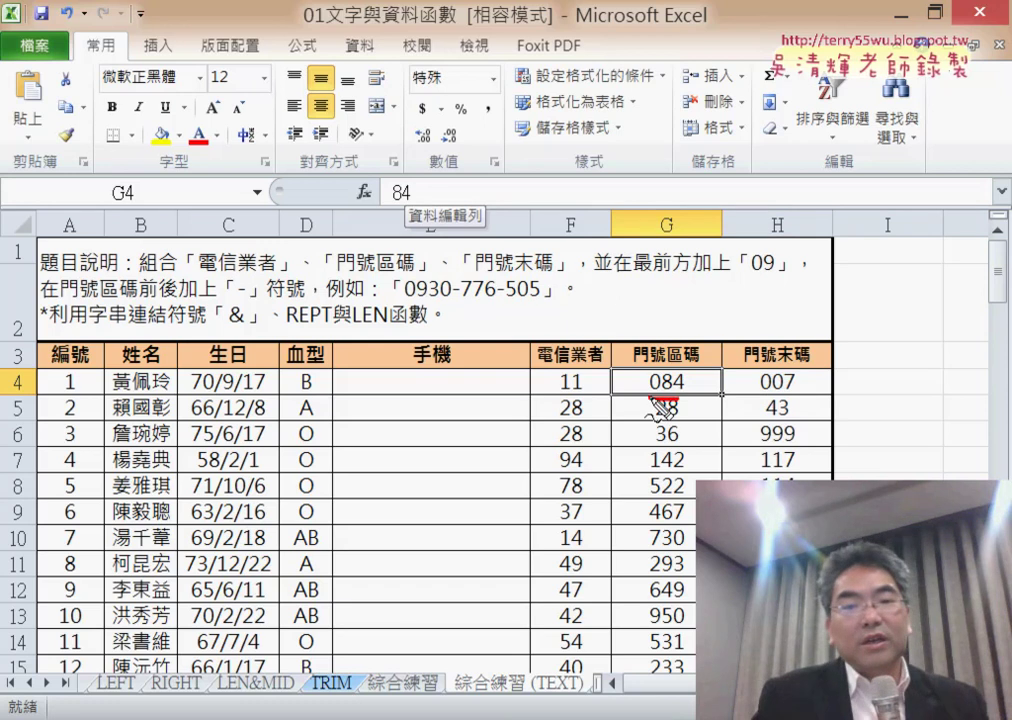
drag(688, 372, 694, 399)
drag(425, 168, 405, 228)
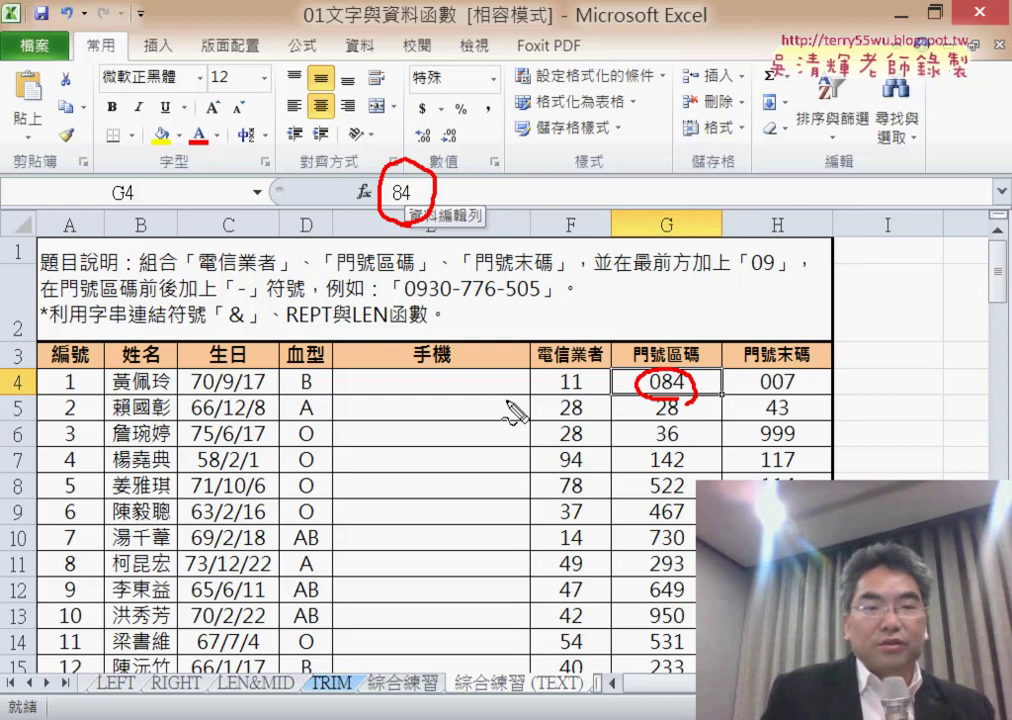
drag(540, 701, 581, 703)
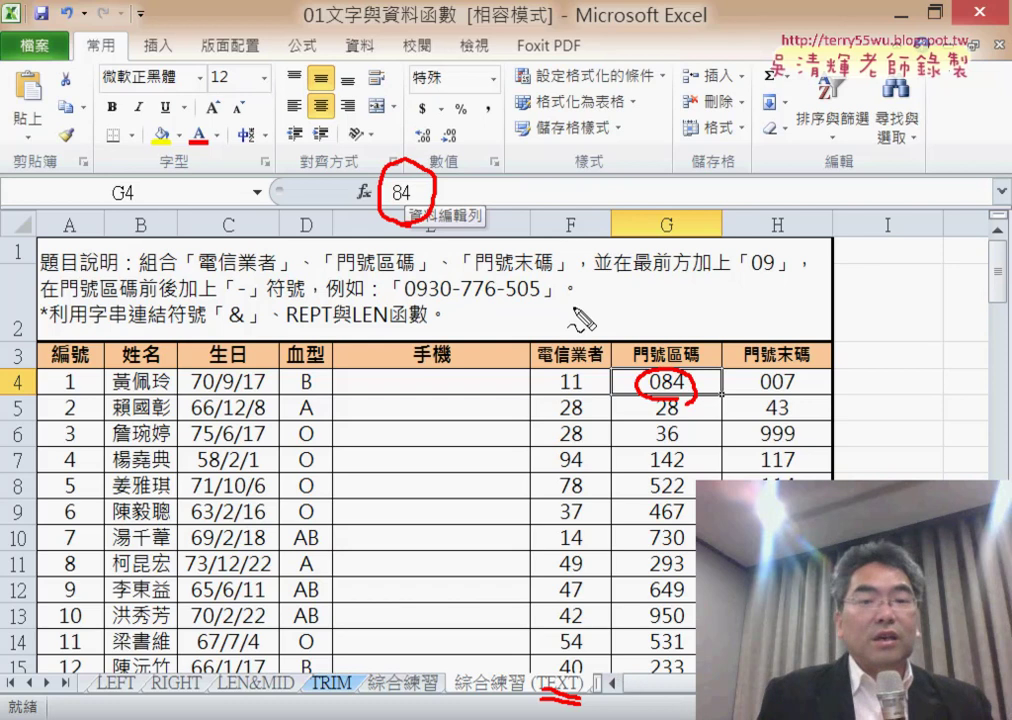
key(Escape)
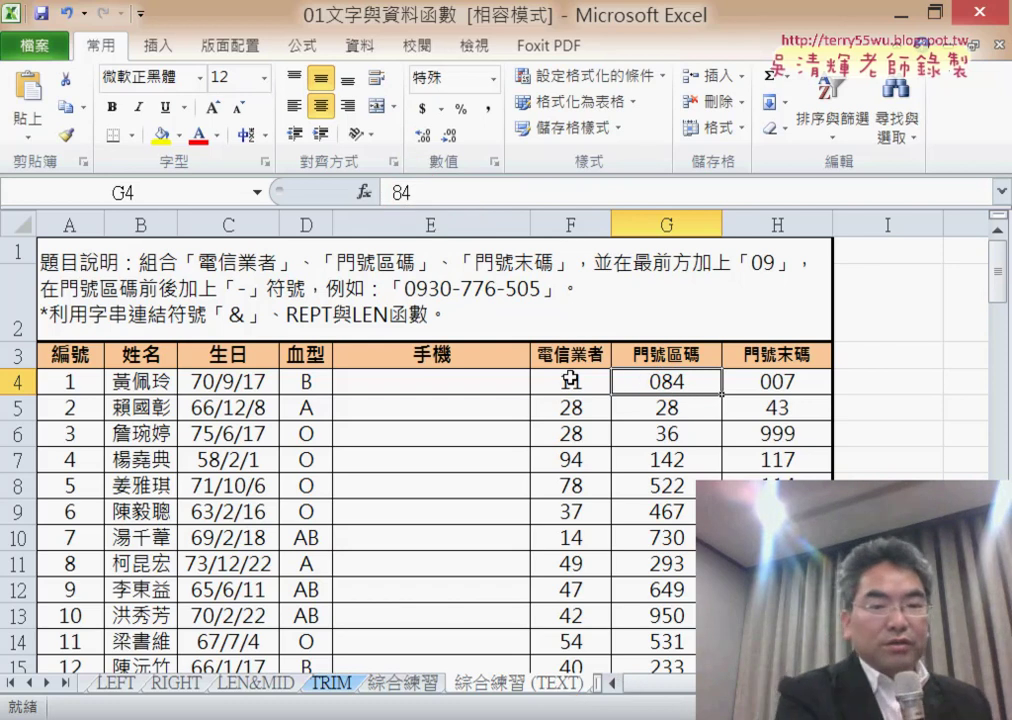